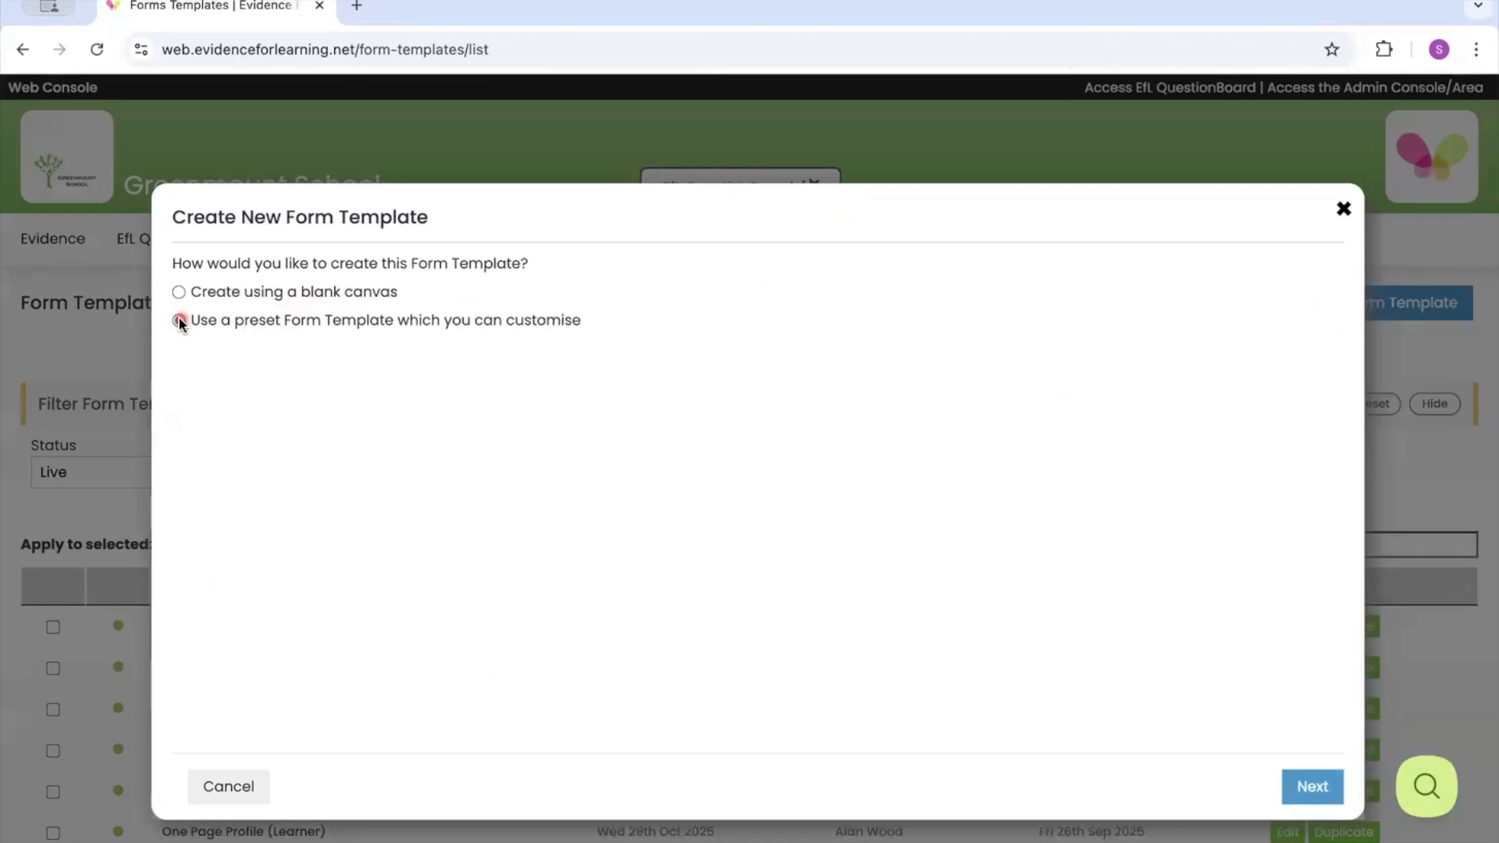
Choose to build the new form template from a customisable preset, and preview the available Engagement Profile presets
left_click(180, 320)
left_click(1297, 789)
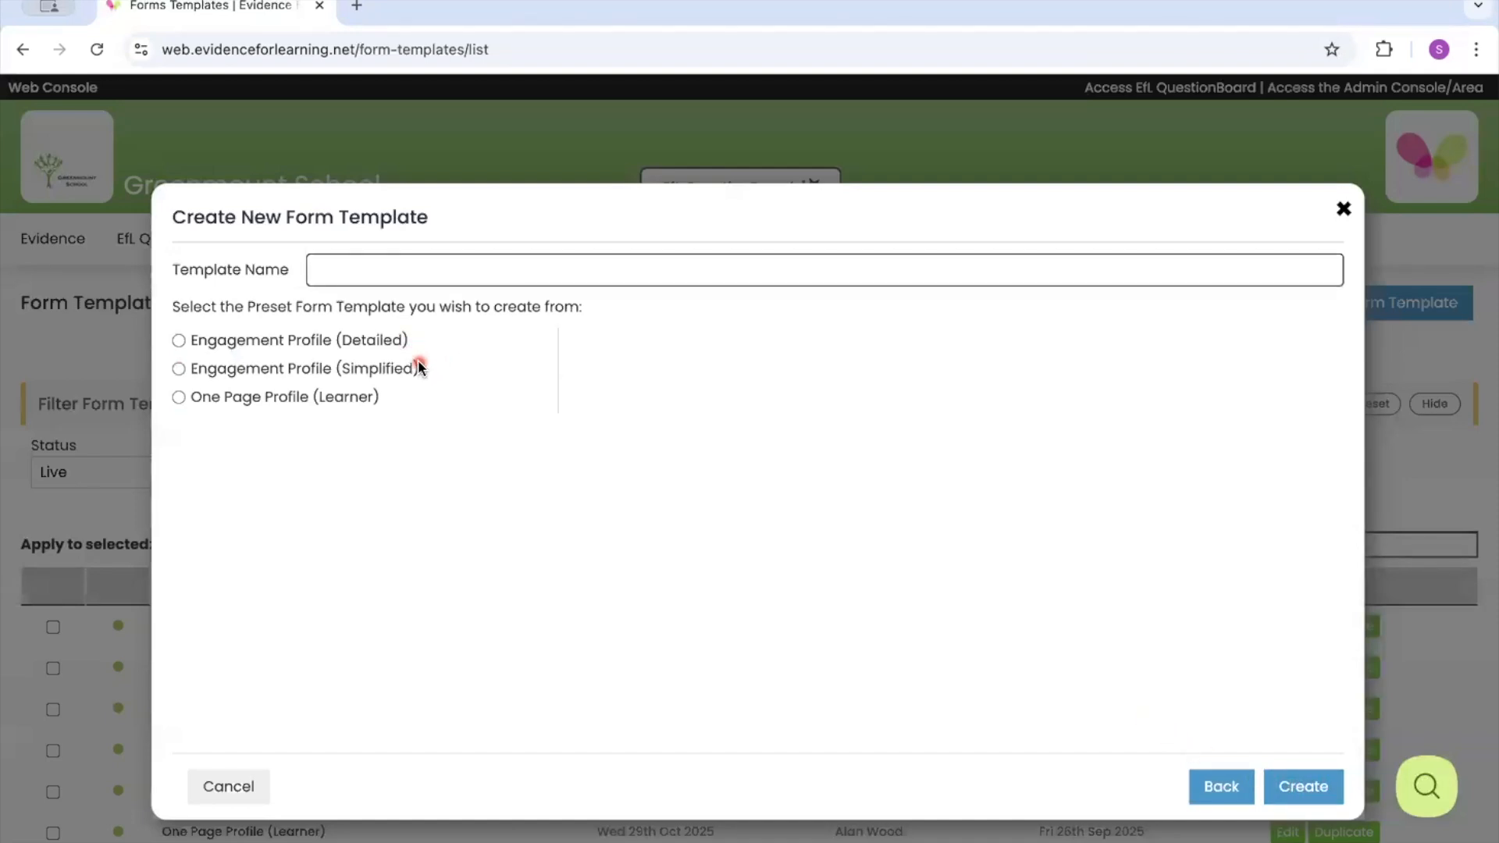
left_click(179, 340)
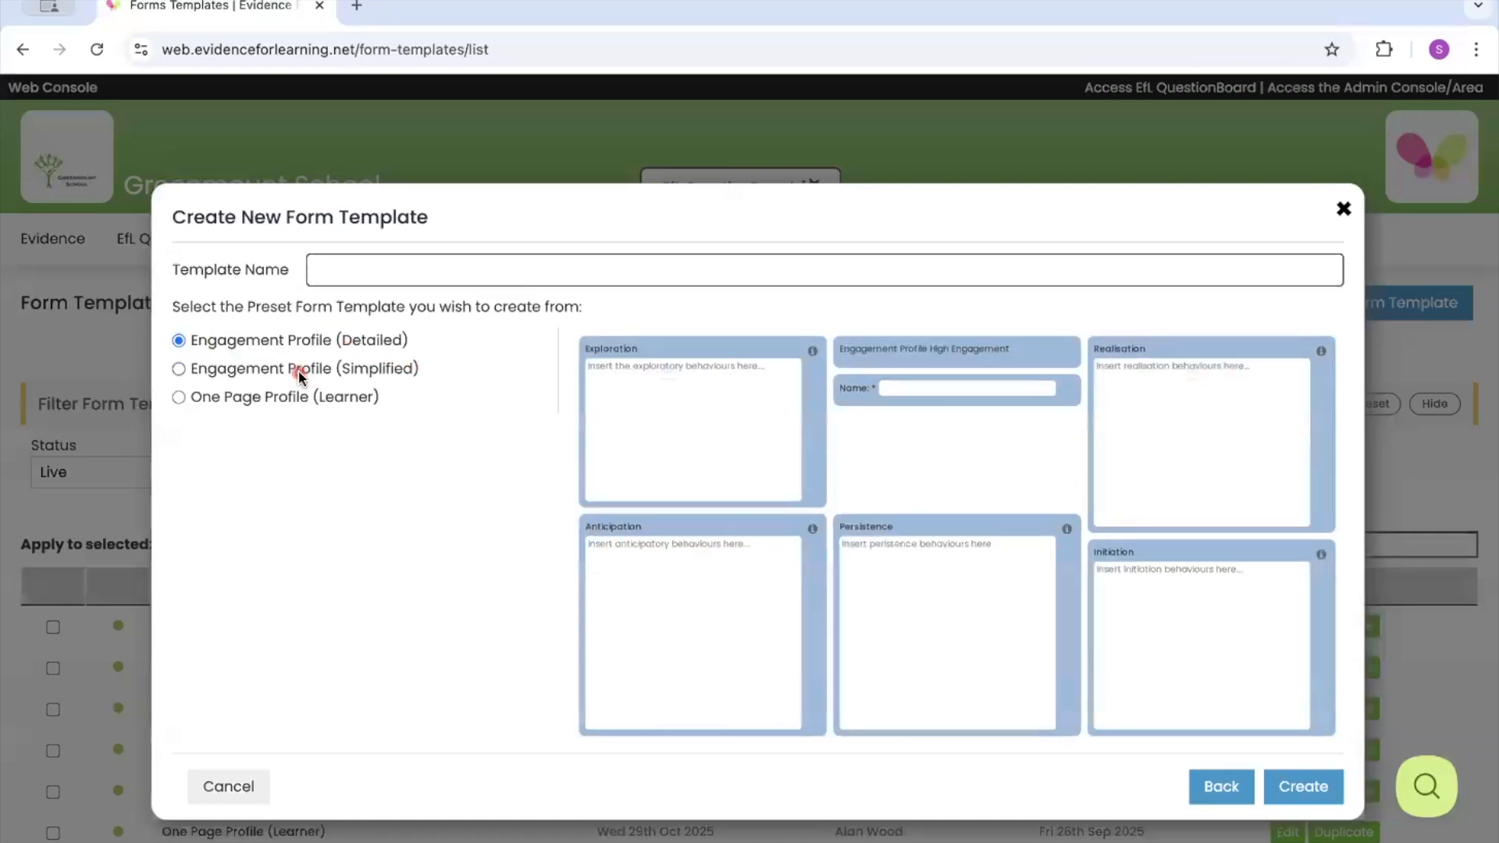
left_click(178, 367)
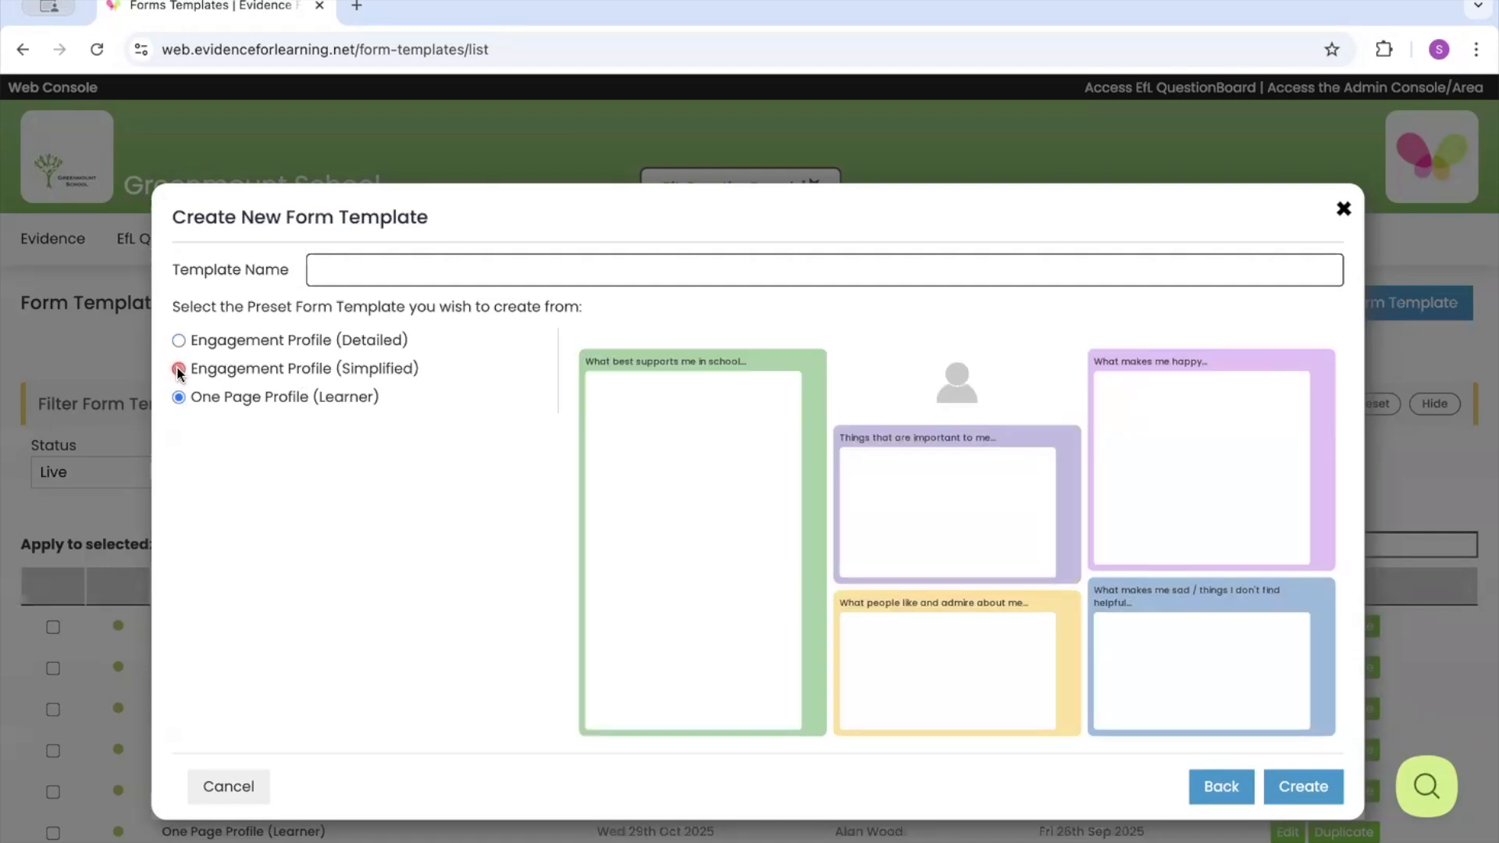
Create the form template from the Engagement Profile (Simplified) preset with the name "Engagement Profile SA"
left_click(178, 368)
left_click(343, 273)
left_click(342, 274)
type("Engagement Profile SA")
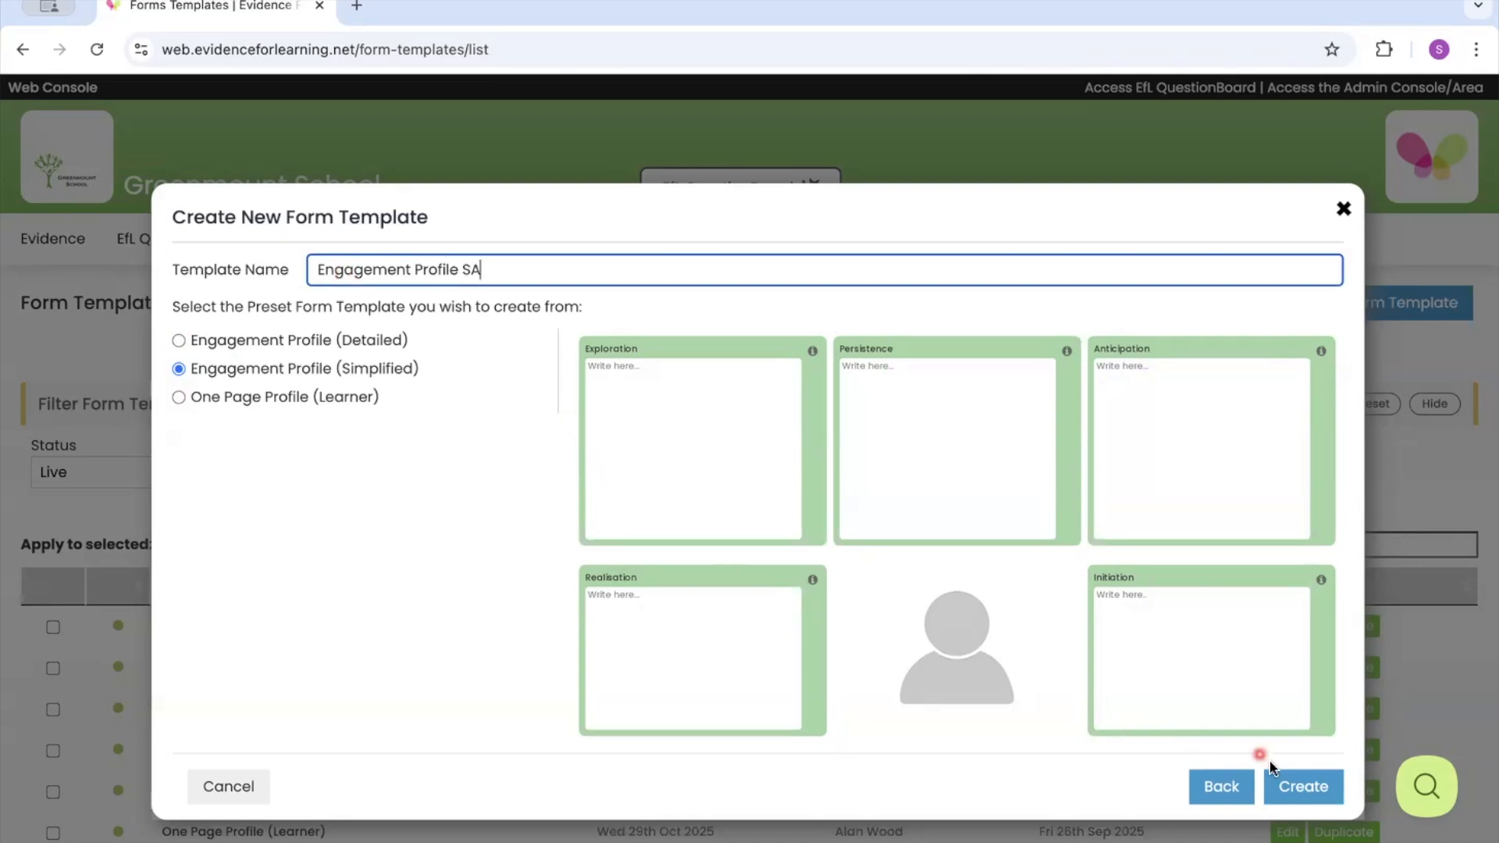
left_click(1301, 788)
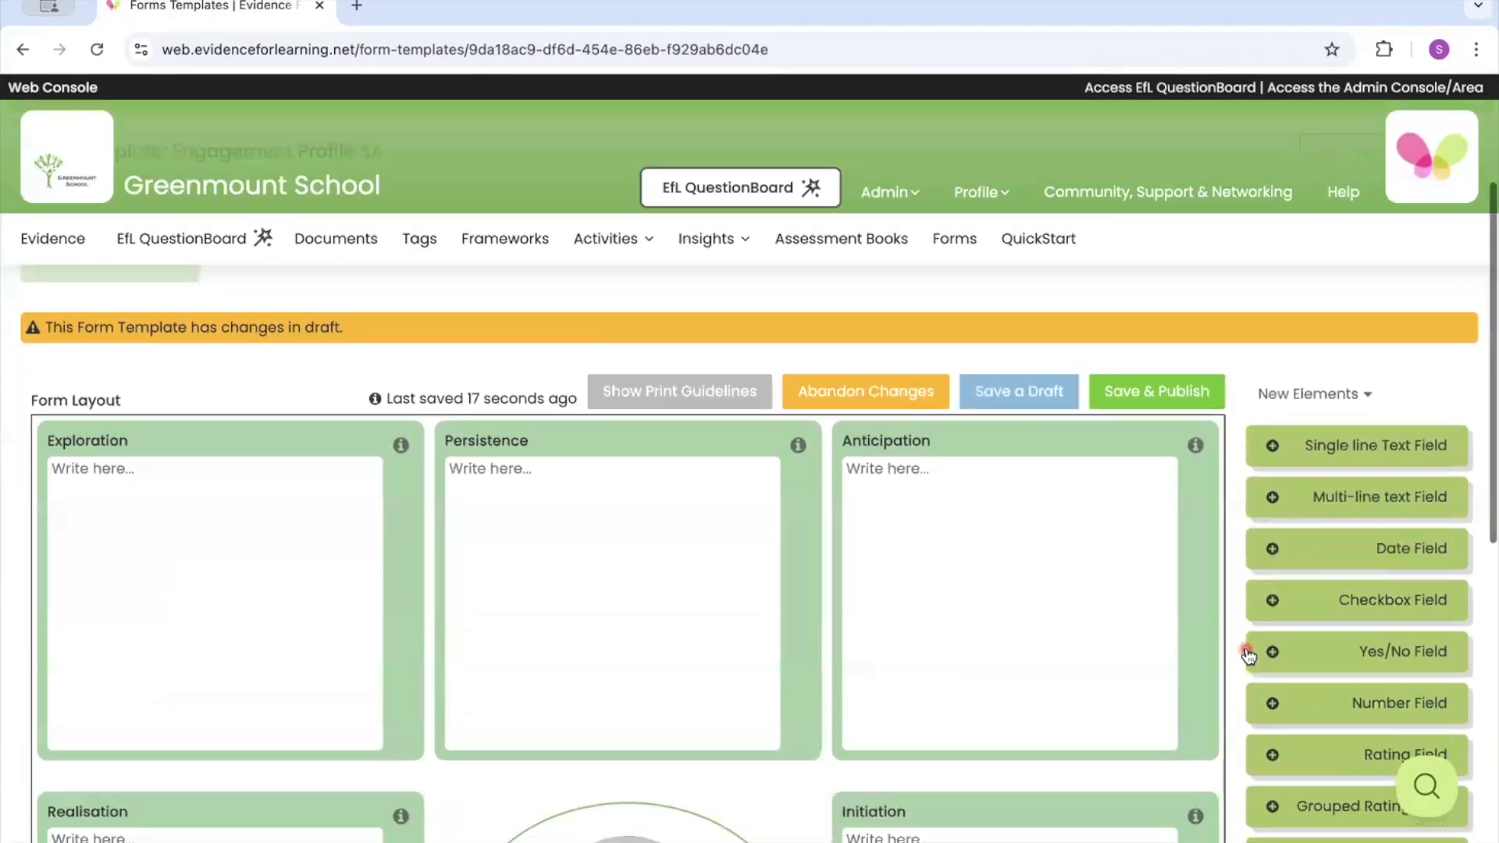
Remove the learner avatar between the Realisation and Initiation fields from the form layout
scroll(1247, 656, "down", 3)
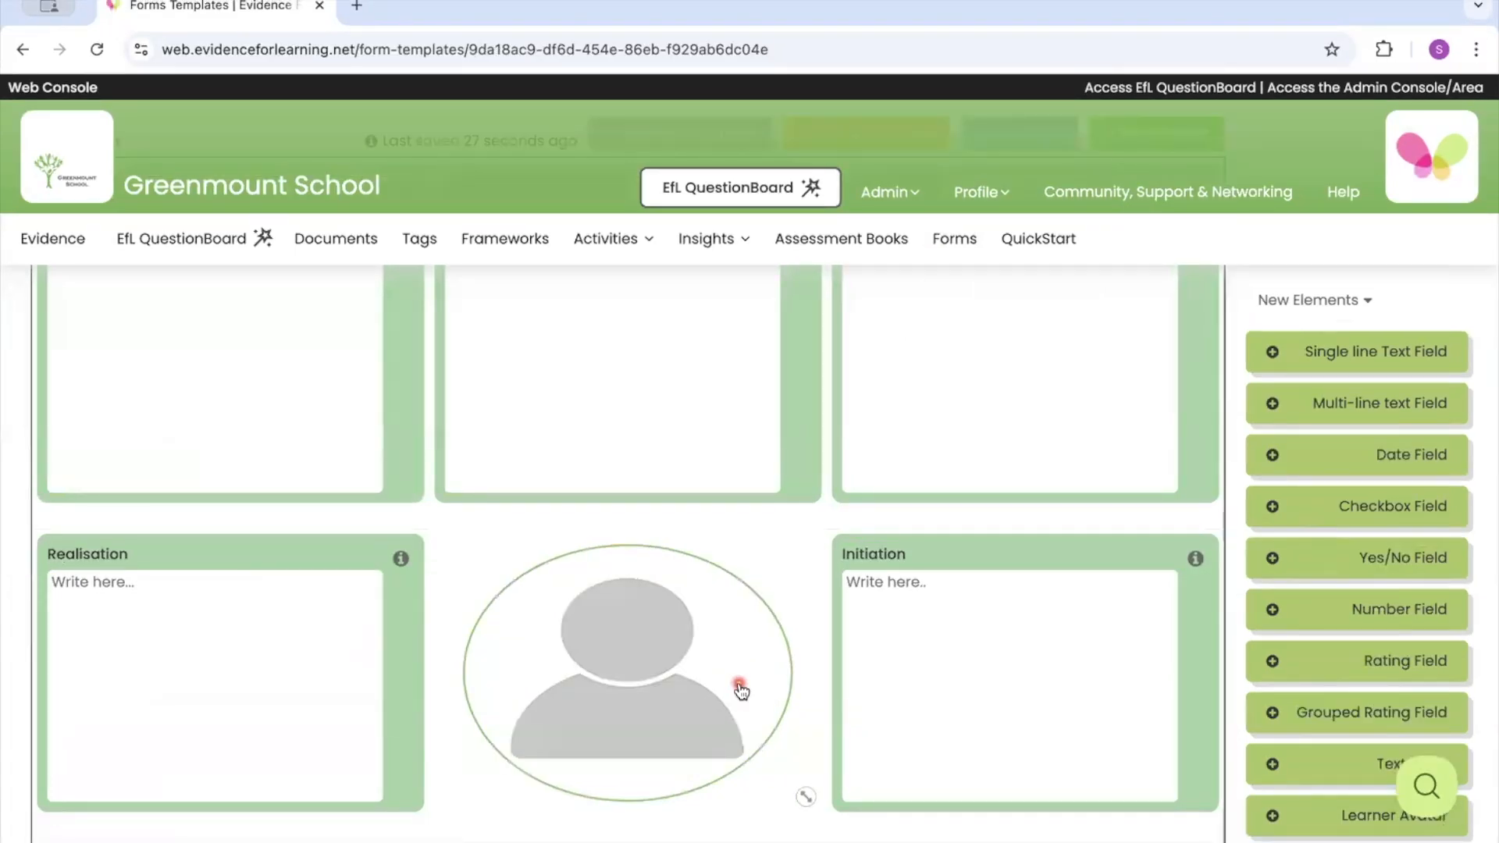
left_click(807, 797)
left_click(514, 767)
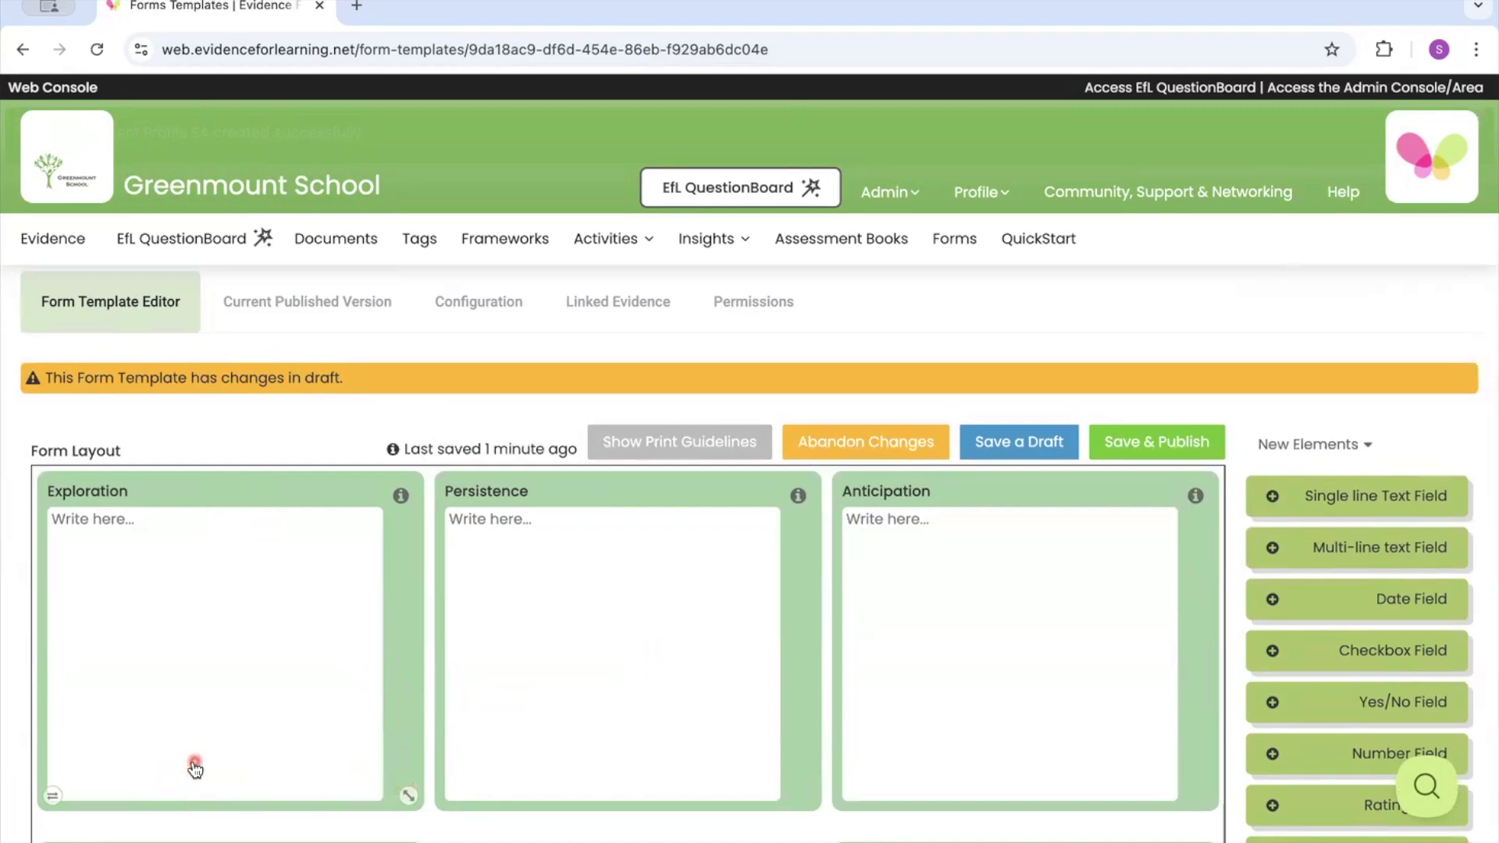
Review the Exploration field's properties and set its hint display to "Display hint within element"
left_click(195, 766)
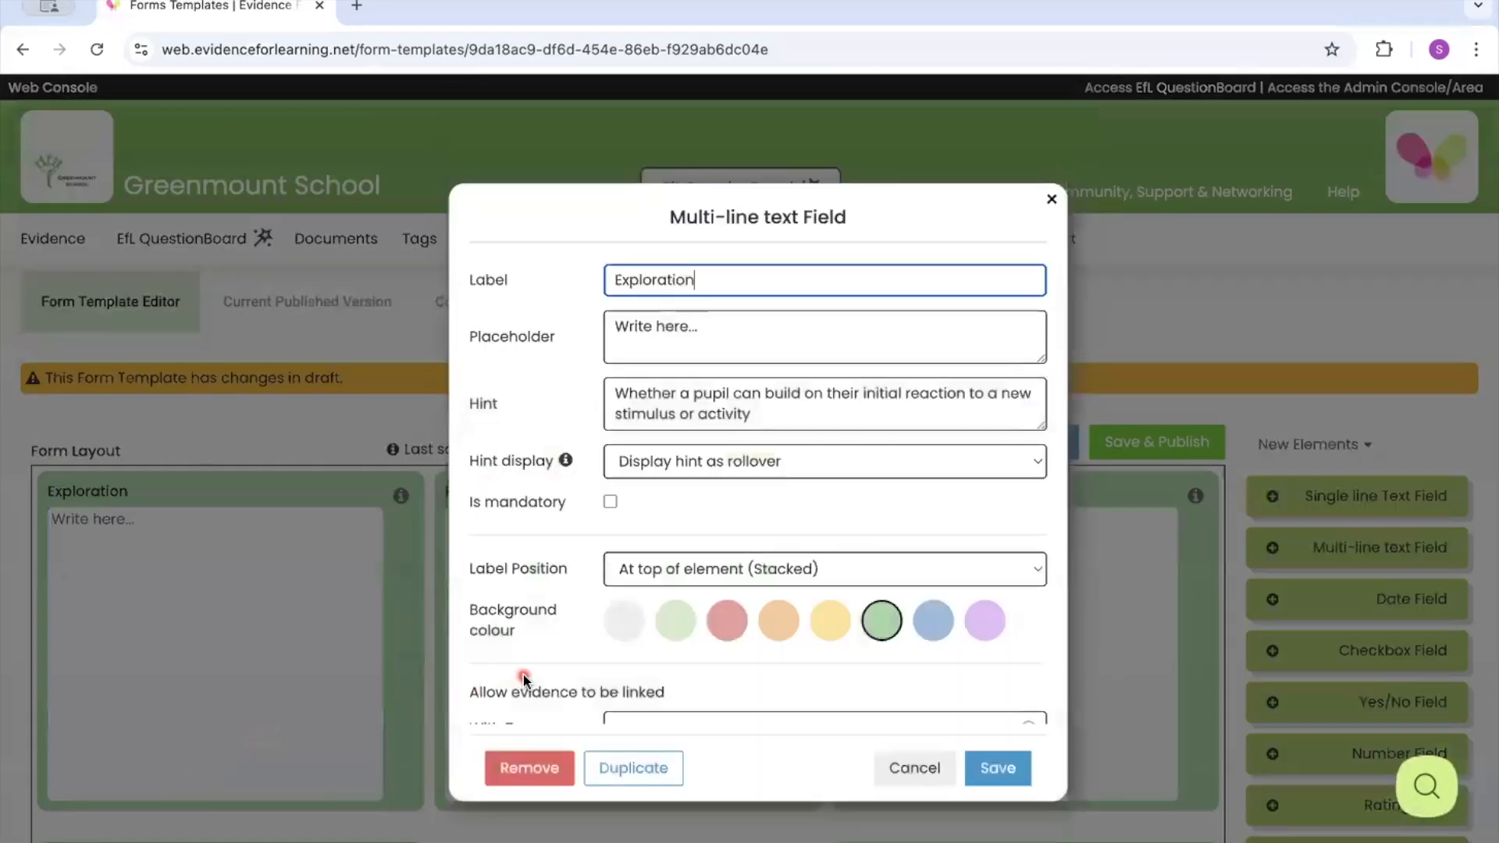
scroll(564, 665, "down", 2)
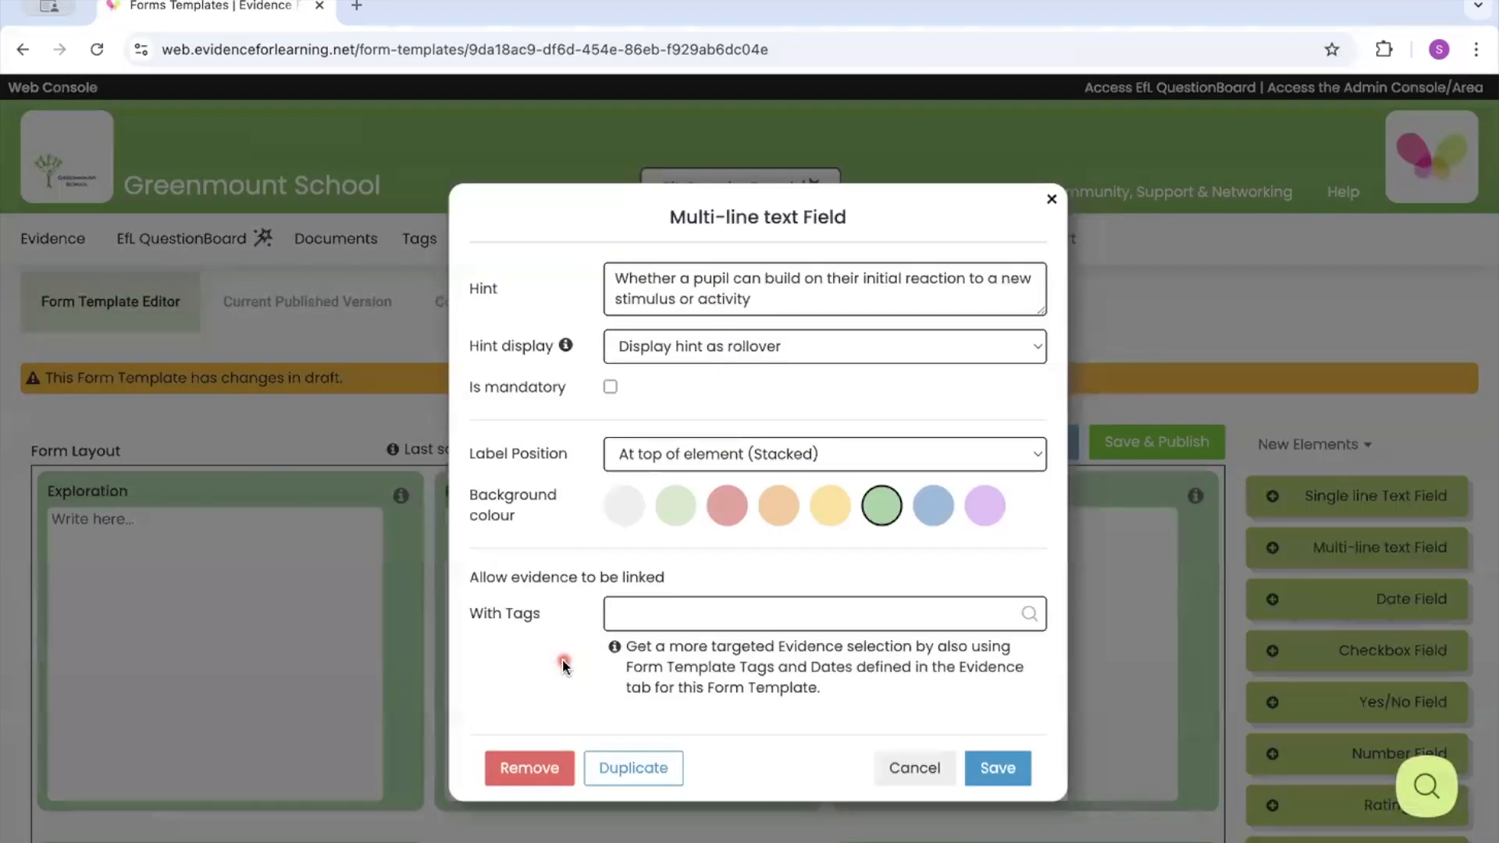
scroll(564, 665, "up", 2)
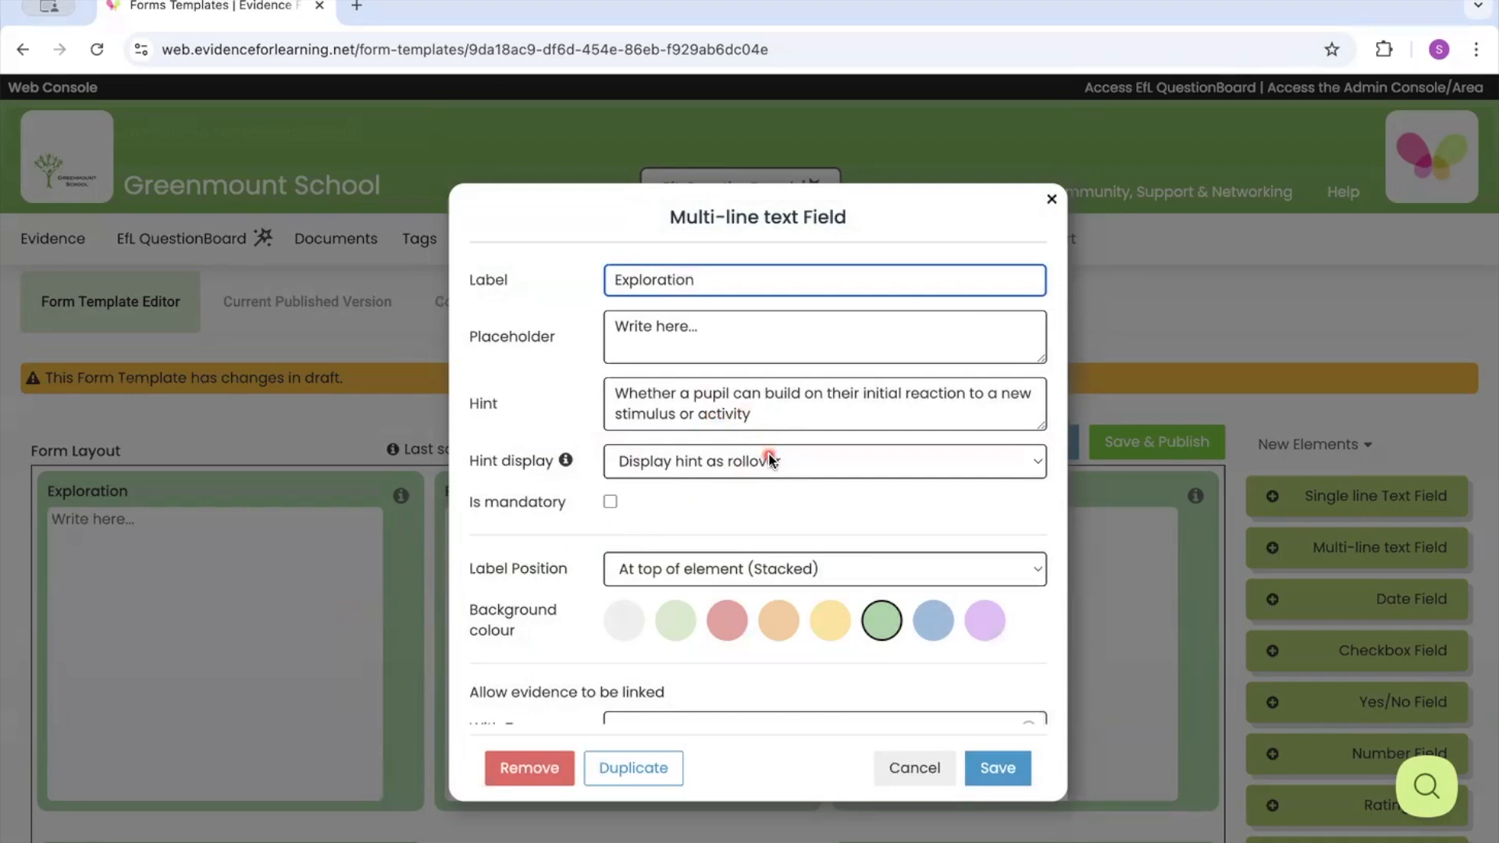
left_click(807, 459)
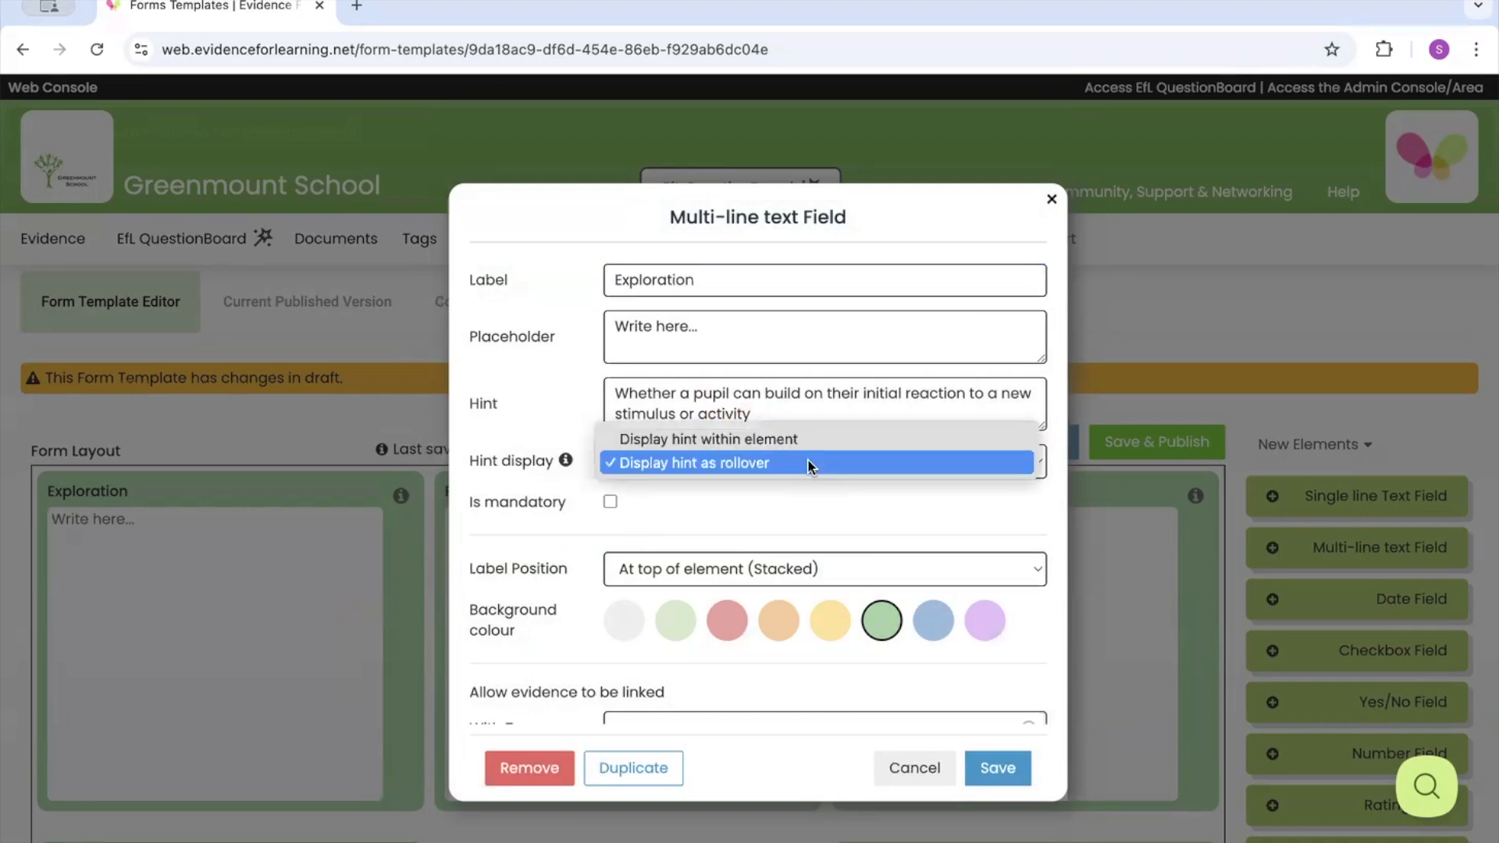
left_click(801, 441)
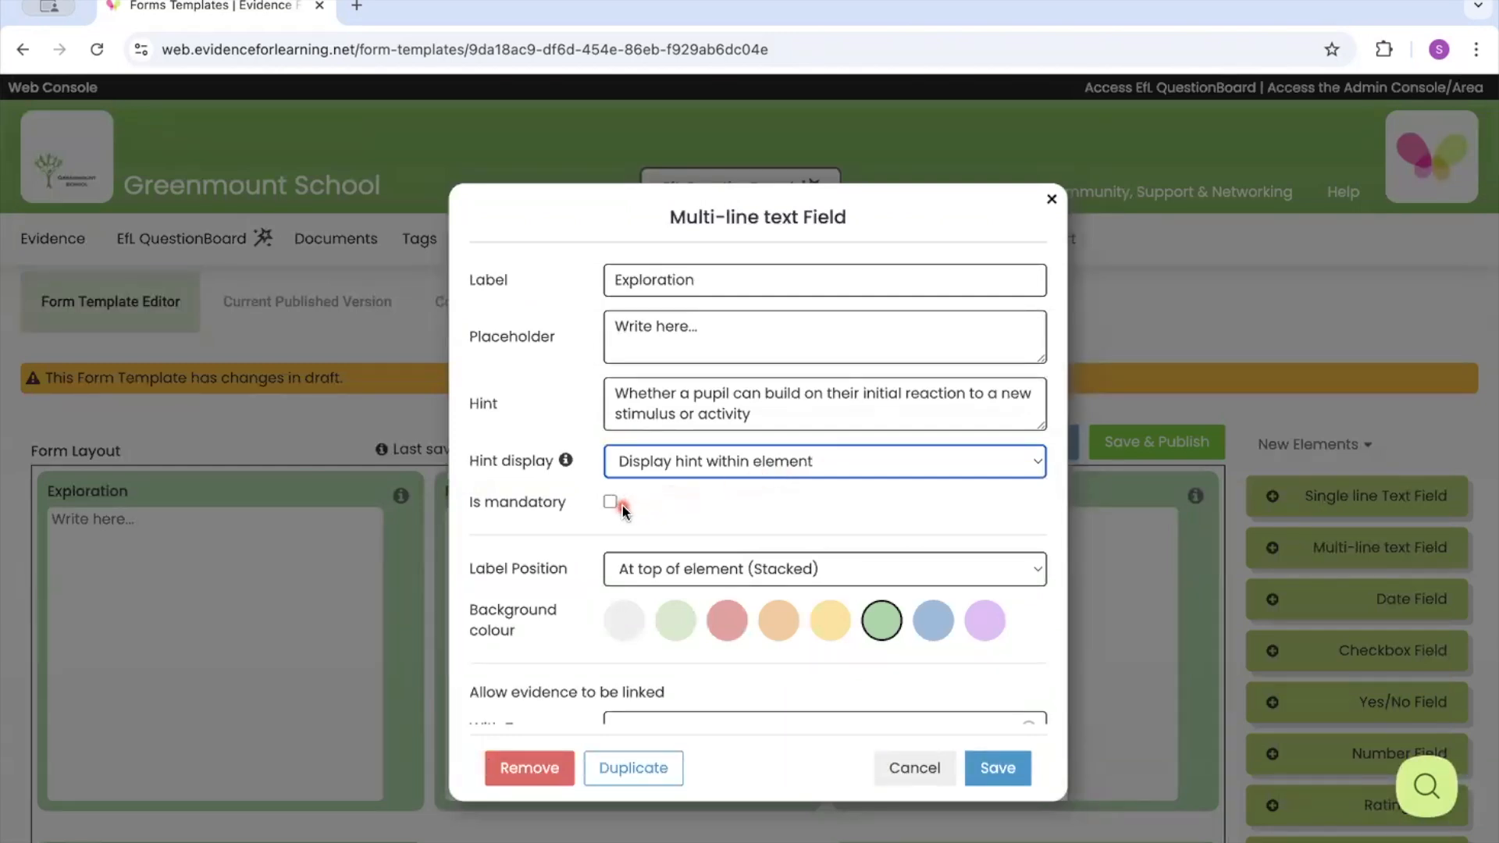
Try to link evidence tagged "ENGAGEMENT: Exploration" to the Exploration field, and save the field
scroll(648, 513, "down", 2)
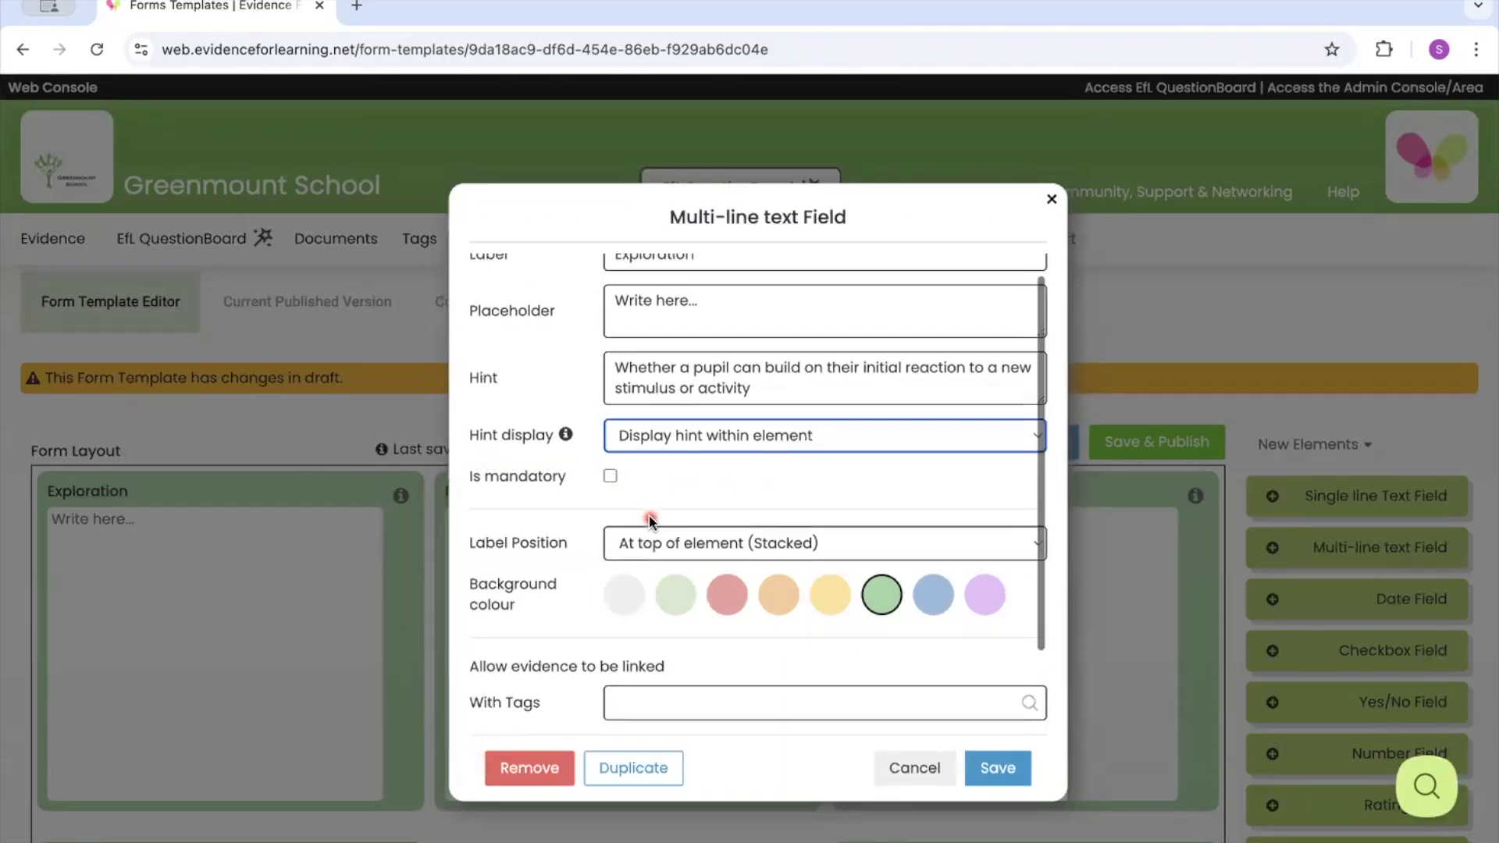
scroll(649, 513, "down", 1)
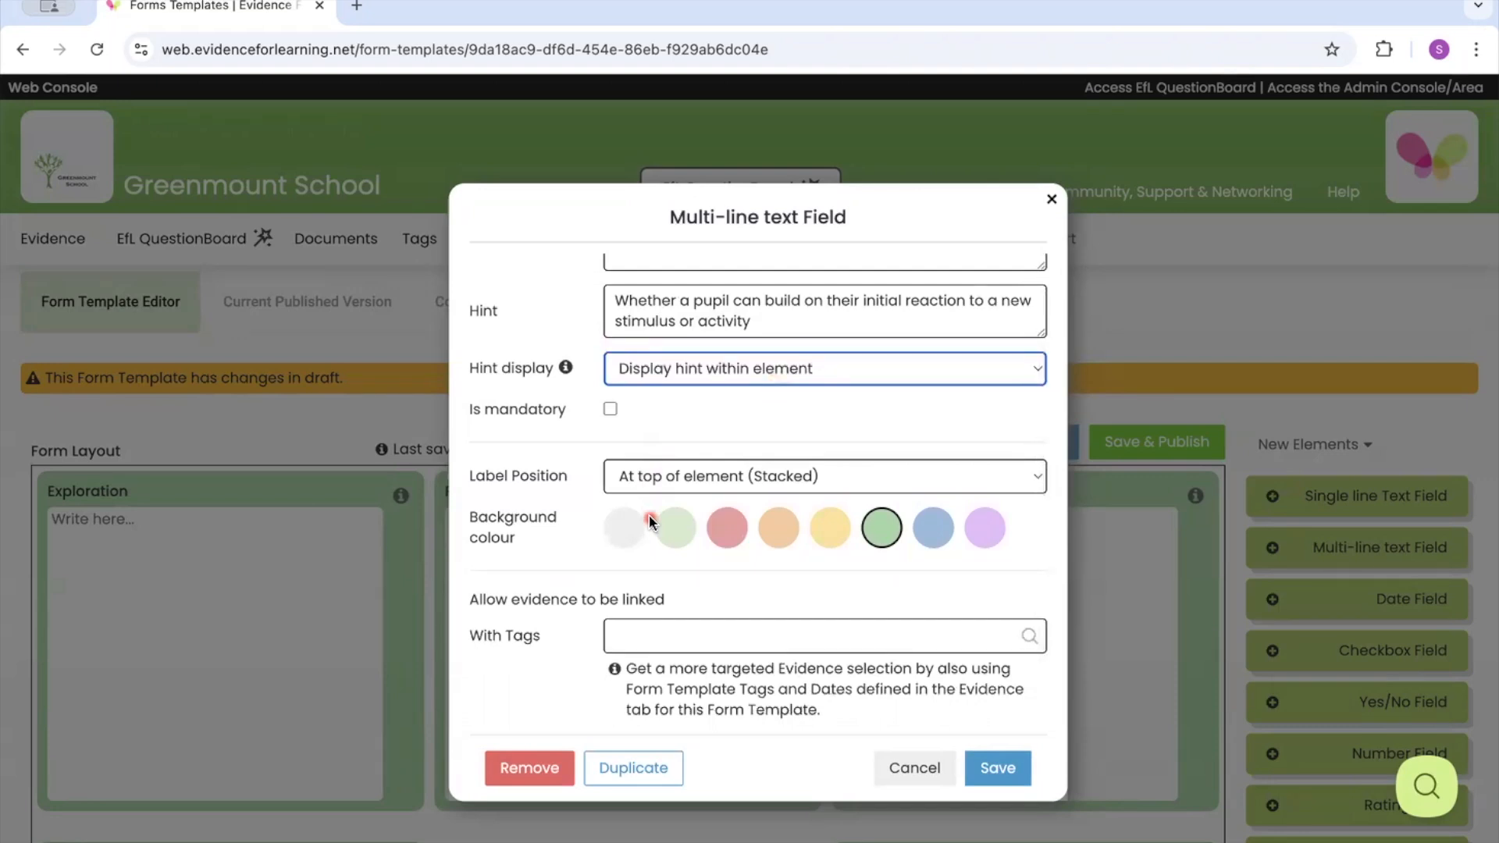
scroll(648, 519, "down", 1)
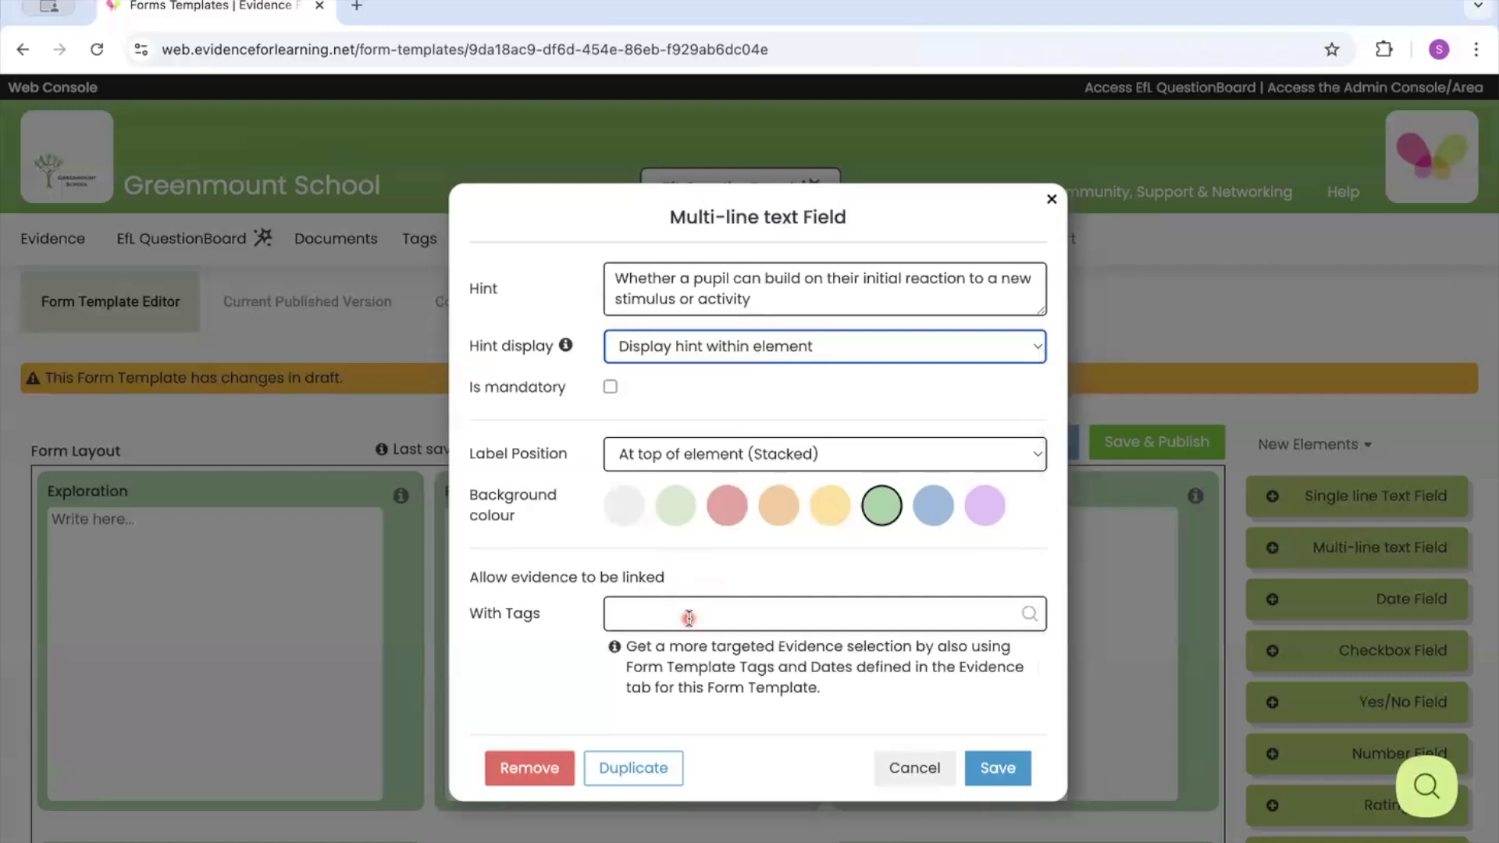
left_click(688, 617)
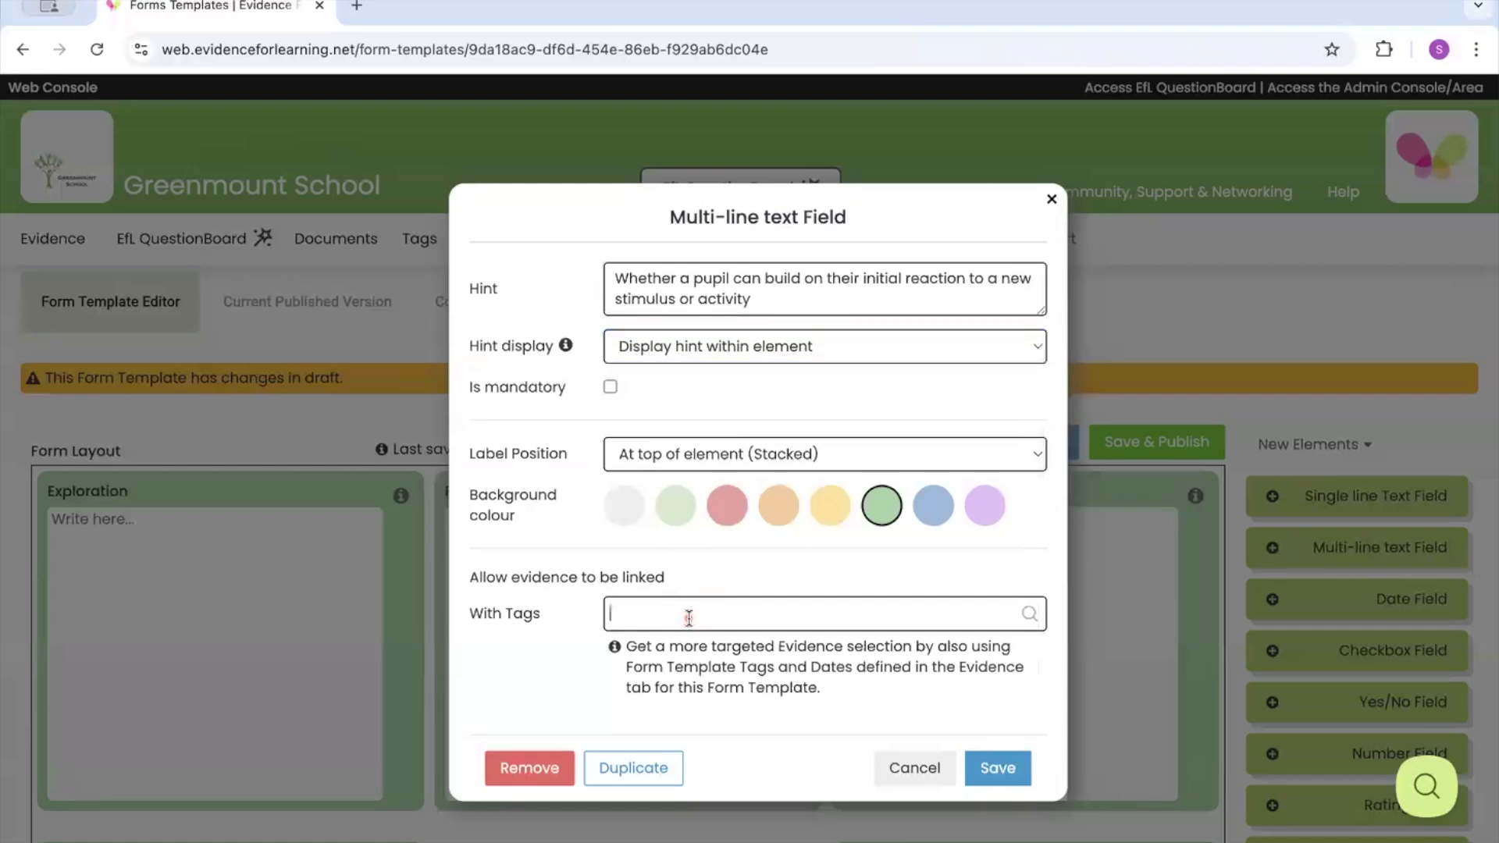
type("exploratio")
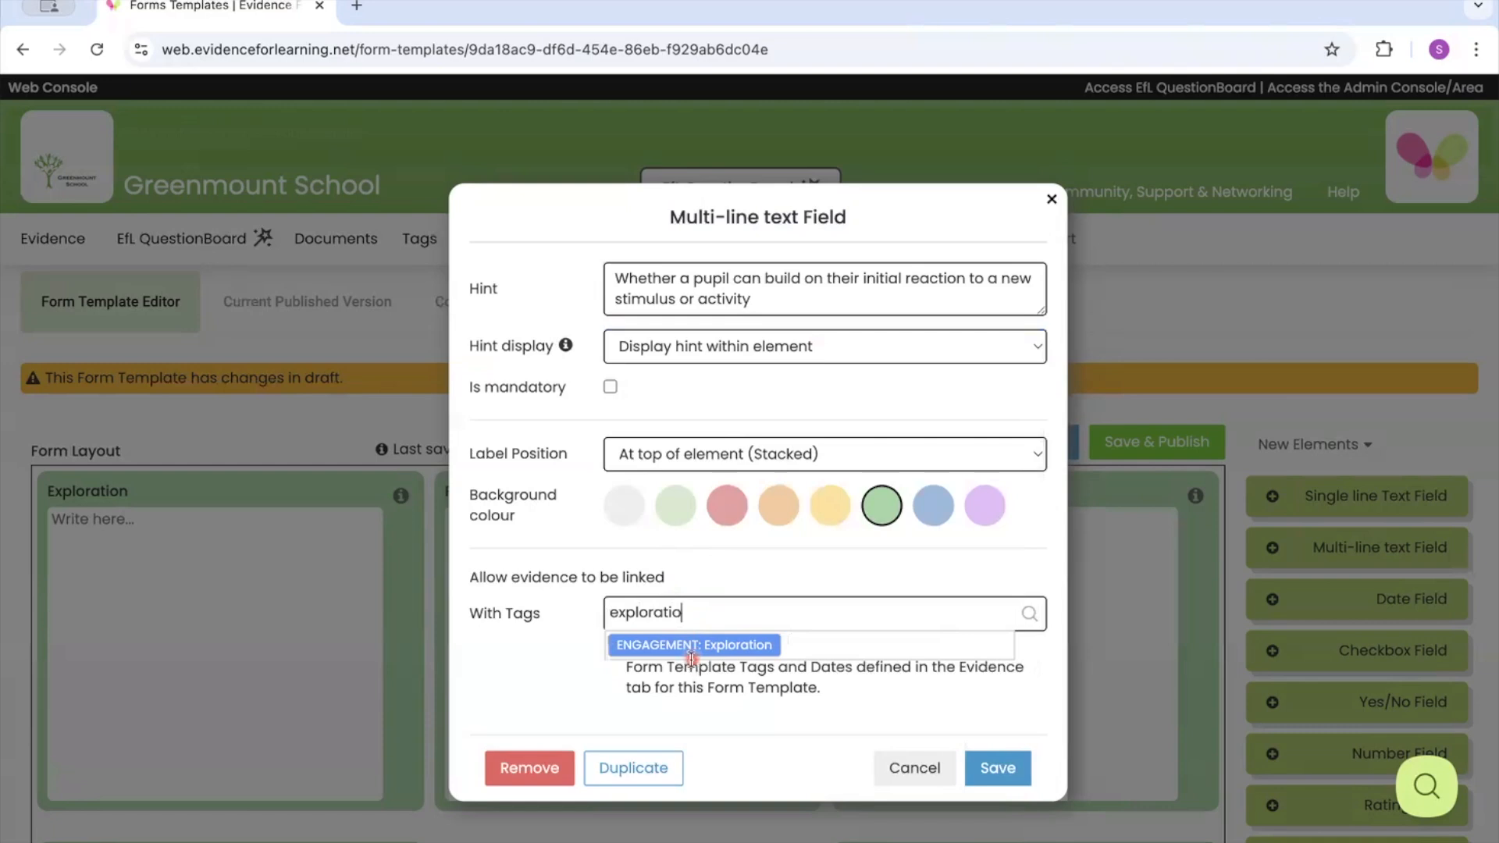
left_click(990, 771)
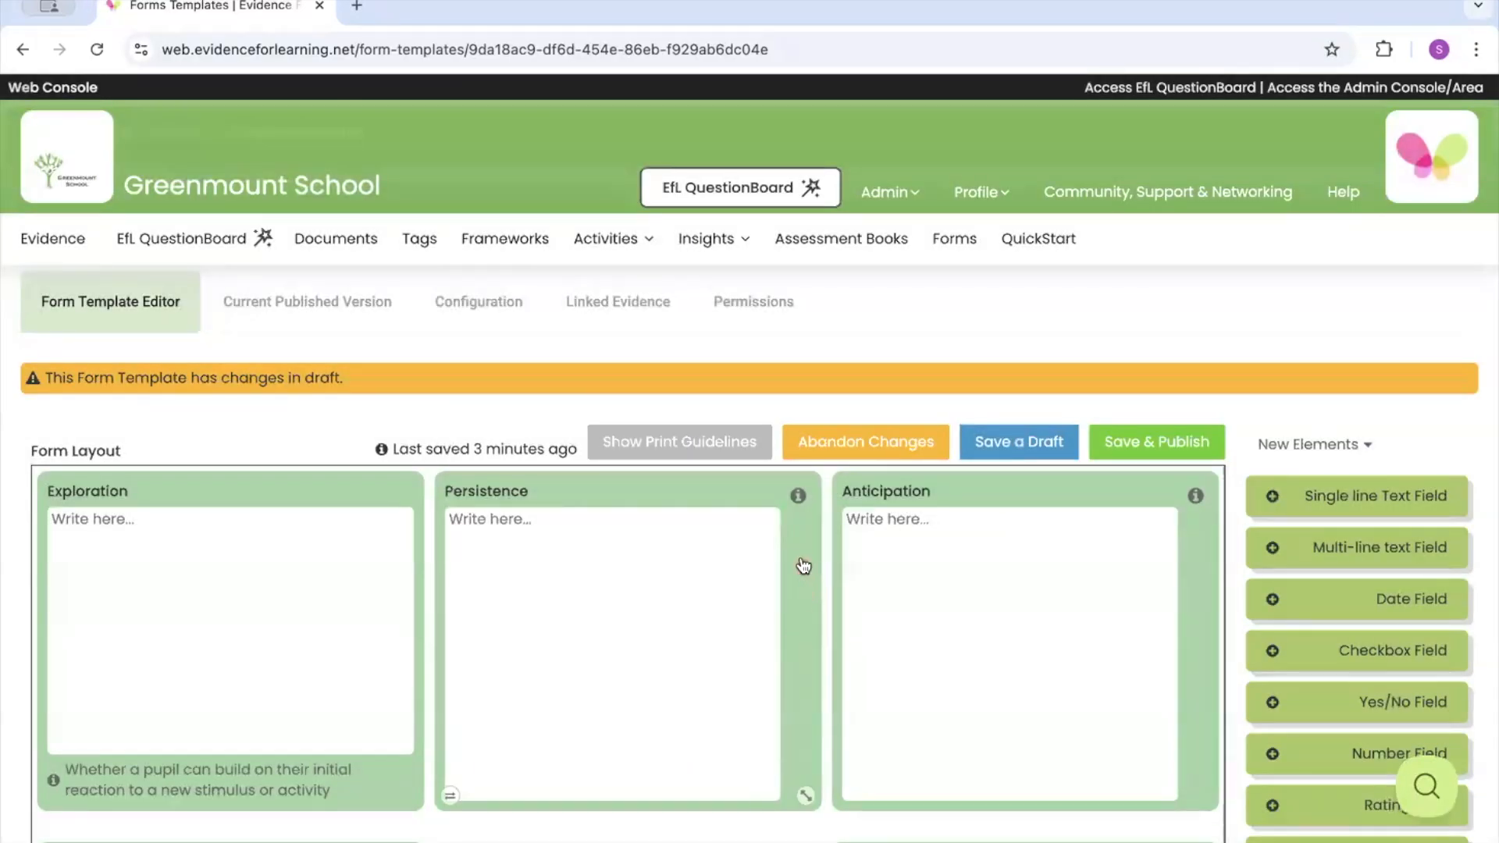
Set the Persistence field's hint display to "Display hint within element"
left_click(694, 667)
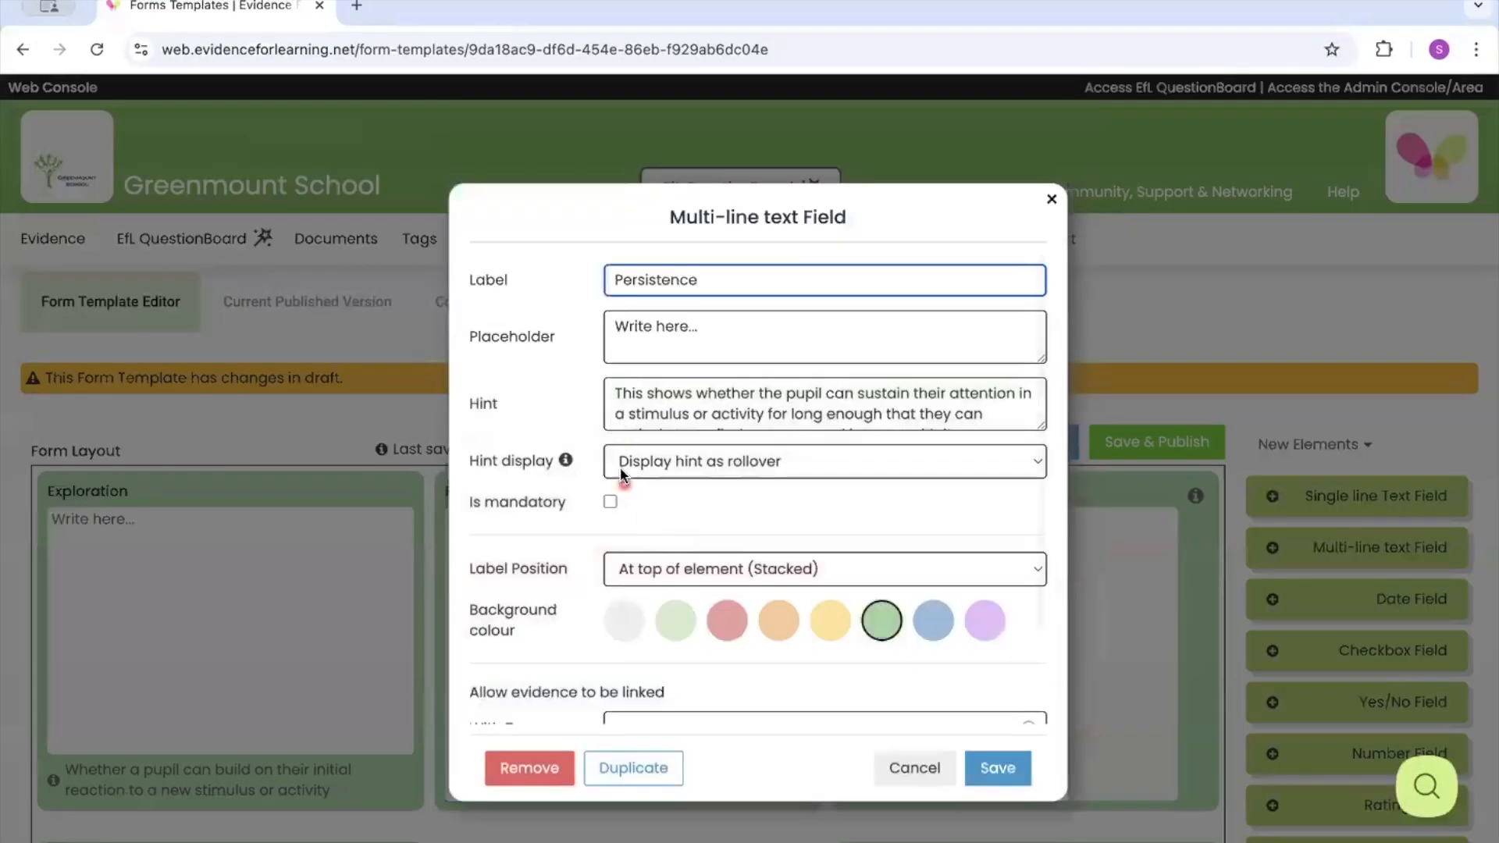
left_click(624, 461)
left_click(637, 439)
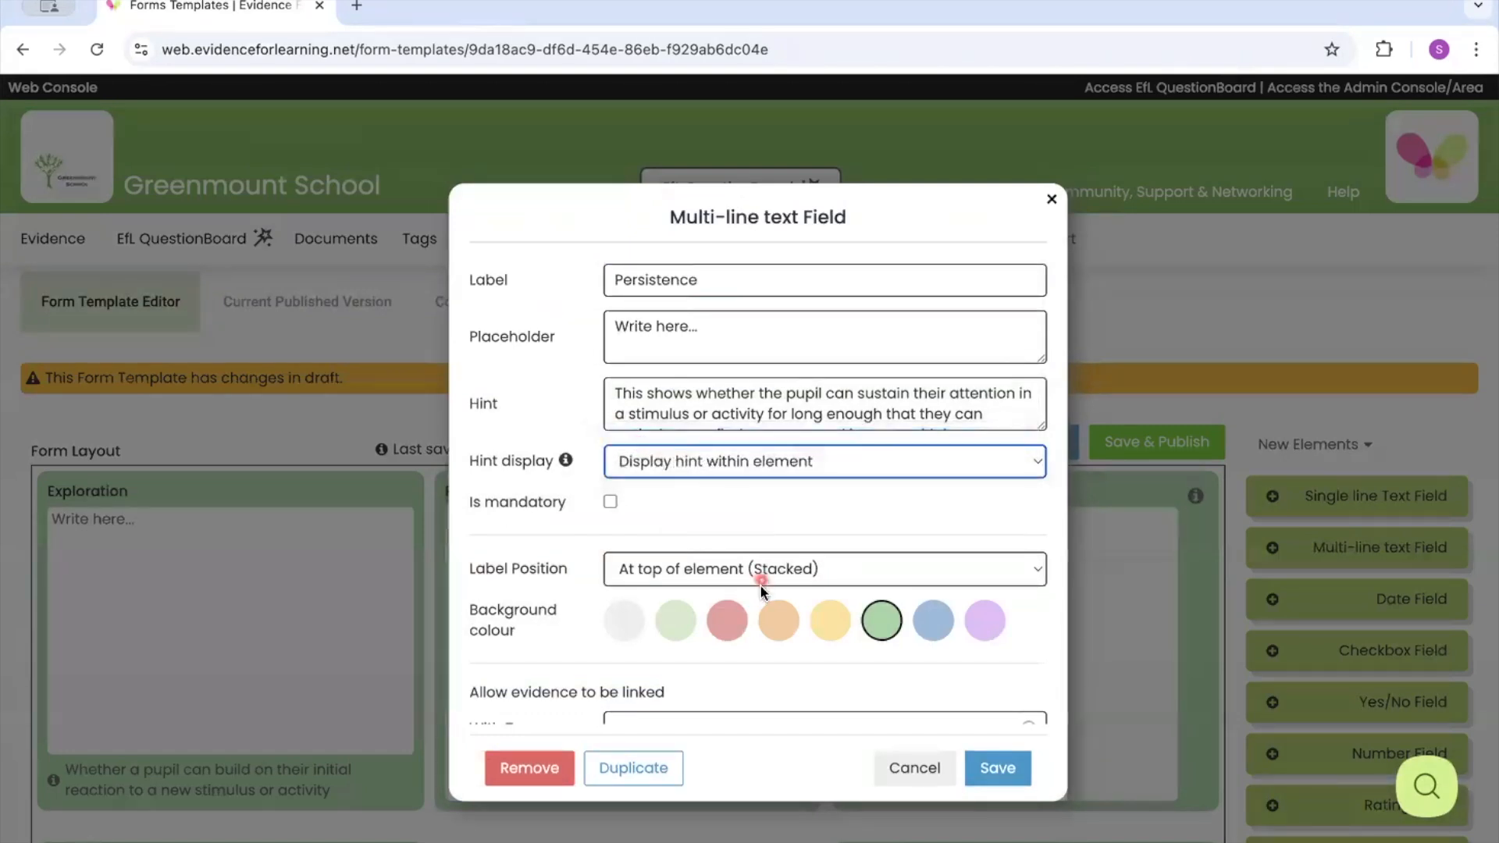
Find the evidence tag matching "persist" and link it to the Persistence field
scroll(743, 661, "down", 2)
scroll(743, 625, "up", 2)
scroll(743, 625, "down", 2)
left_click(743, 625)
type("persist")
left_click(718, 651)
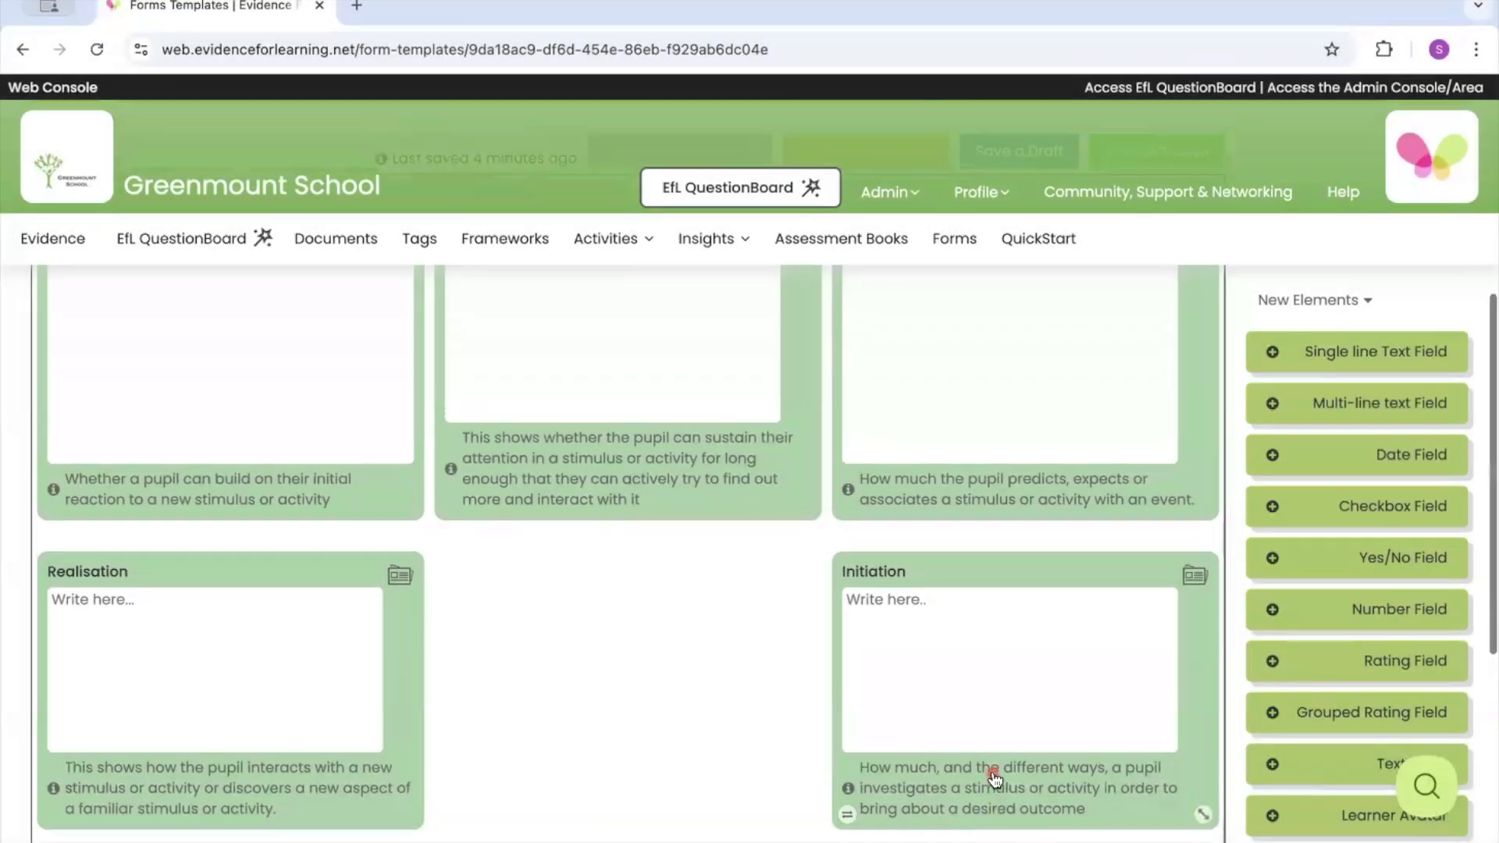
Add a mandatory single line text field labelled "My name is" between the Realisation and Initiation fields
scroll(990, 774, "up", 2)
scroll(991, 773, "down", 2)
left_click_drag(1358, 351, 700, 498)
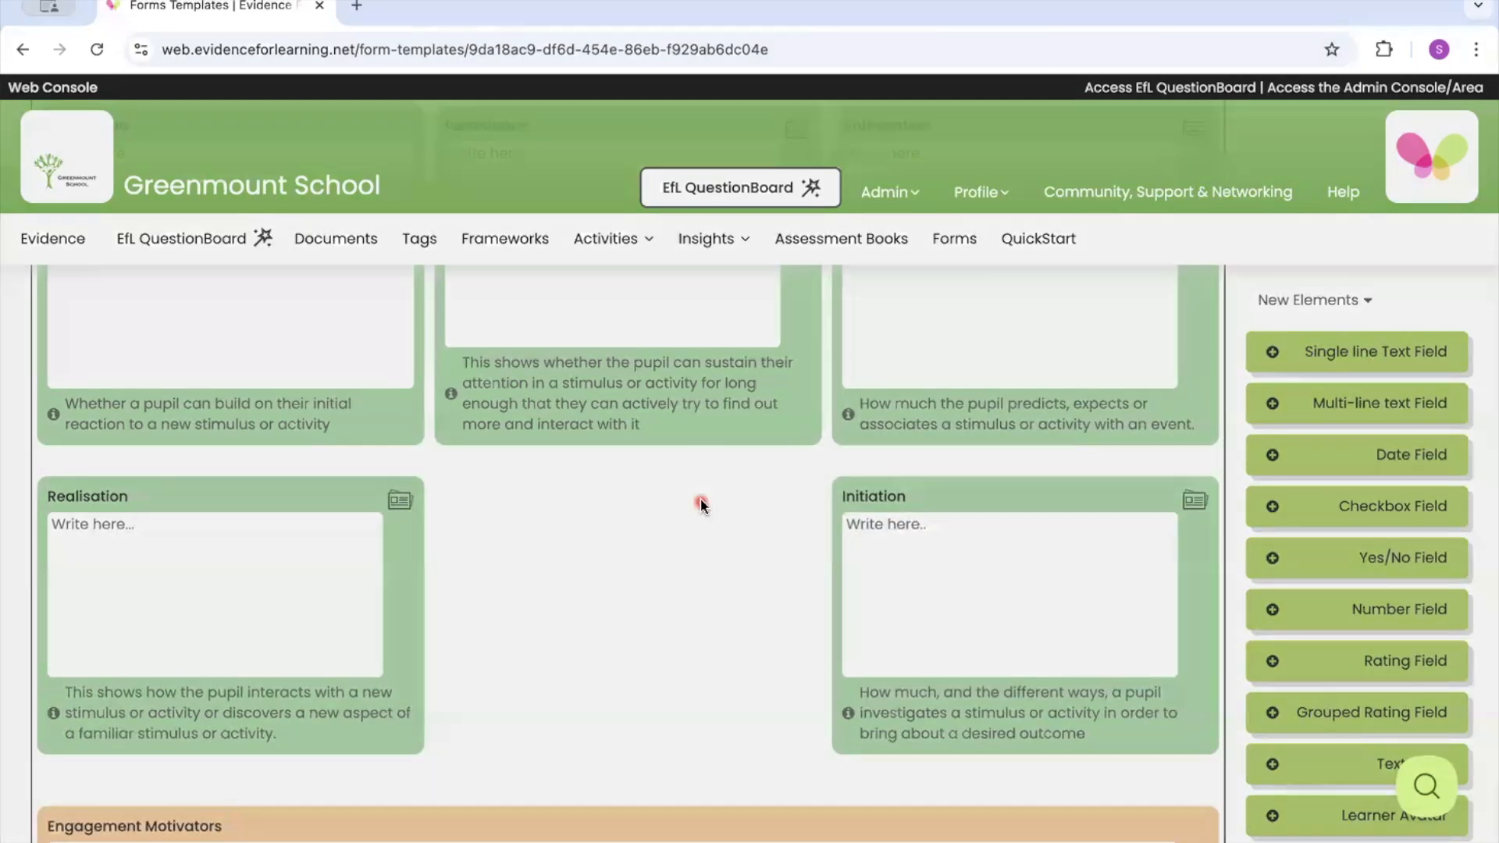
type("My name is")
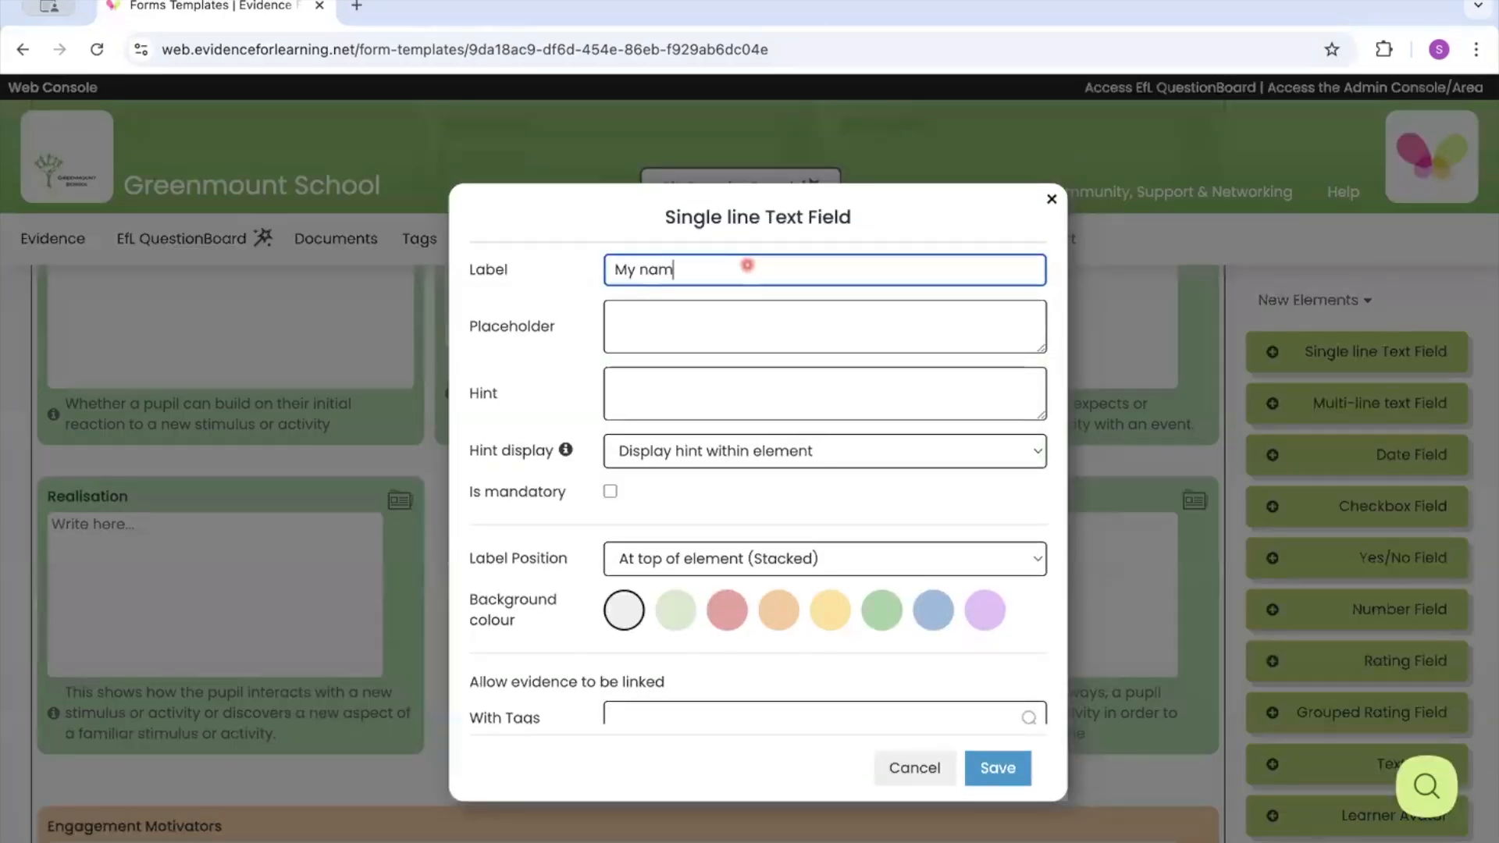
left_click(609, 490)
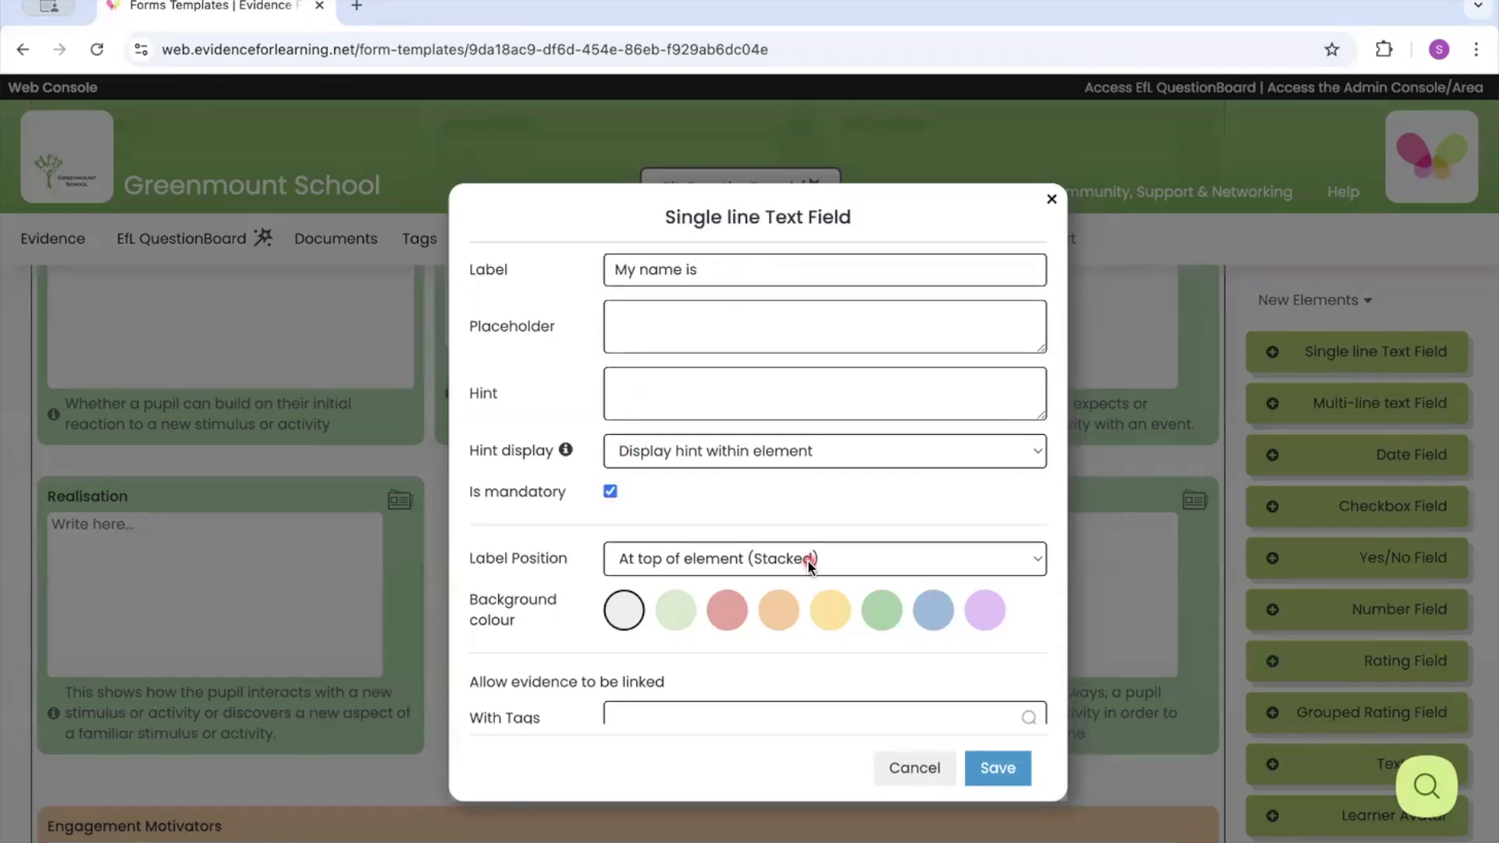
left_click(985, 776)
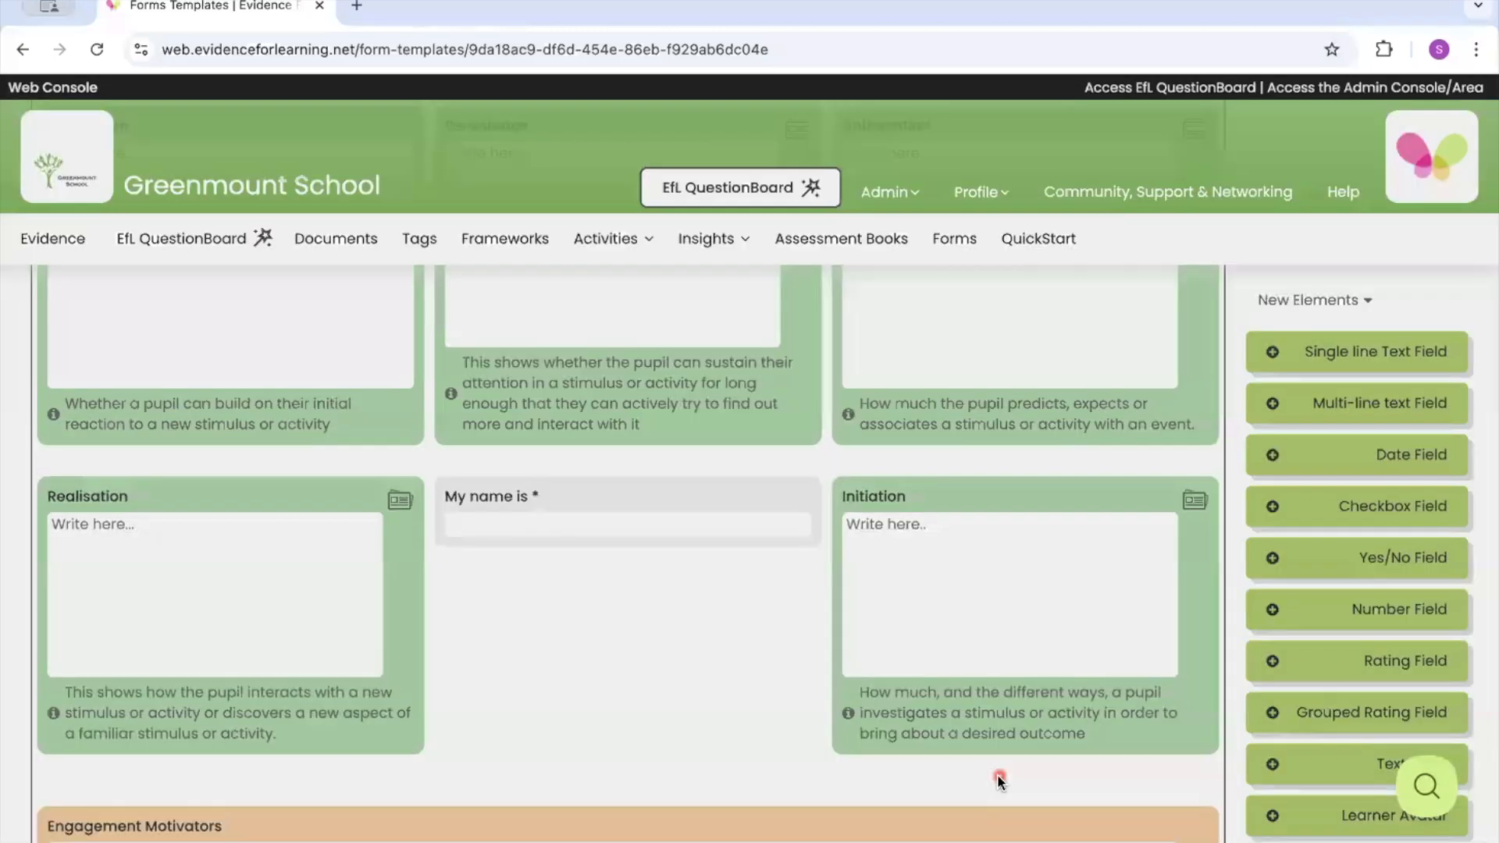
Add the school logo to the form below the "My name is" field and save the element
scroll(822, 704, "down", 4)
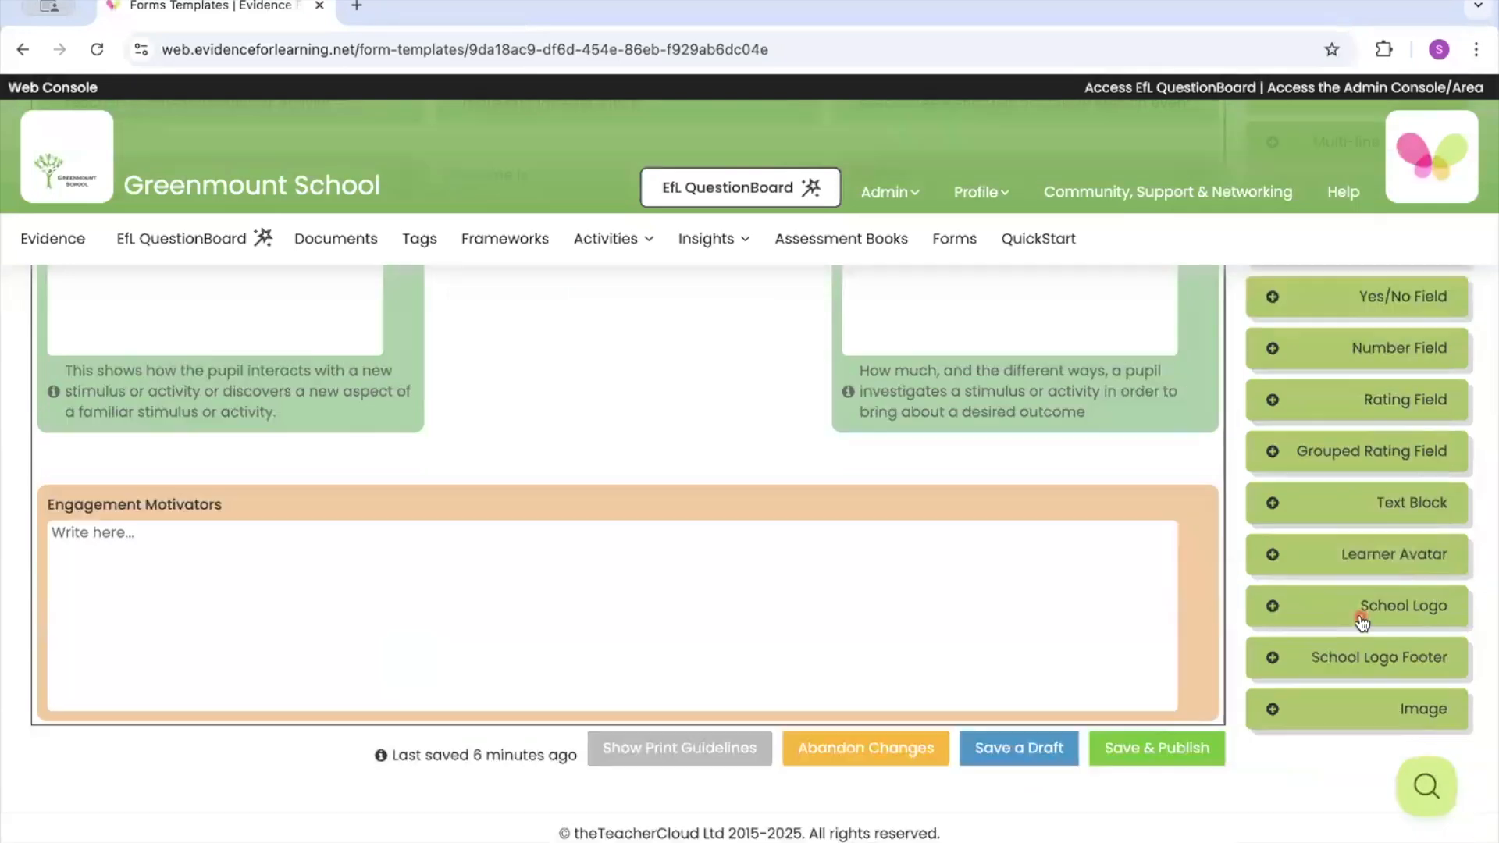
left_click_drag(1362, 622, 669, 341)
left_click(669, 288)
left_click(998, 768)
Show the print guidelines to check the form's page breaks, and save the template as a draft
scroll(831, 574, "up", 6)
scroll(827, 558, "up", 2)
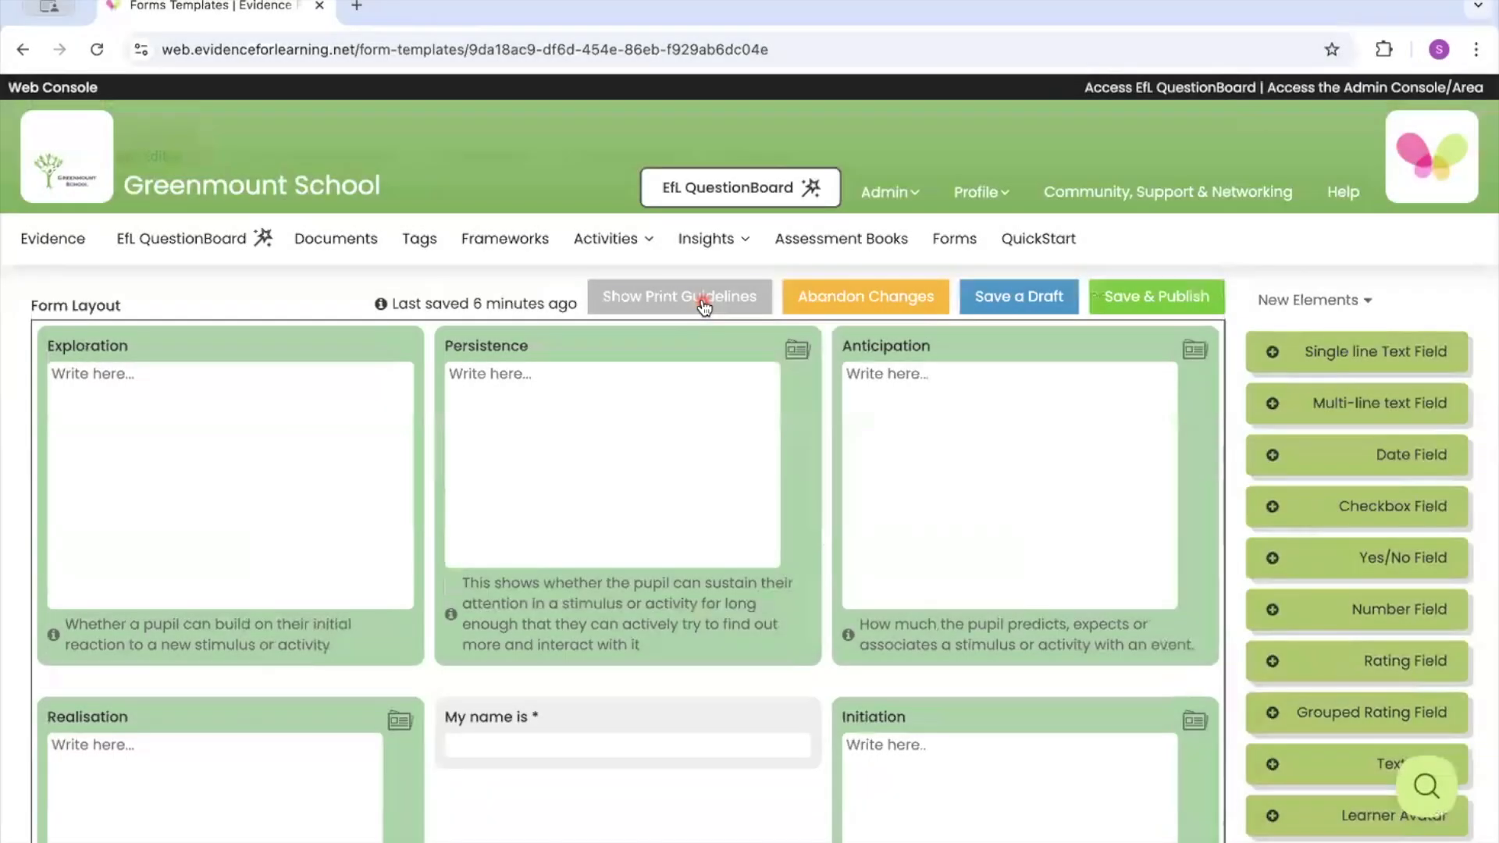
left_click(704, 305)
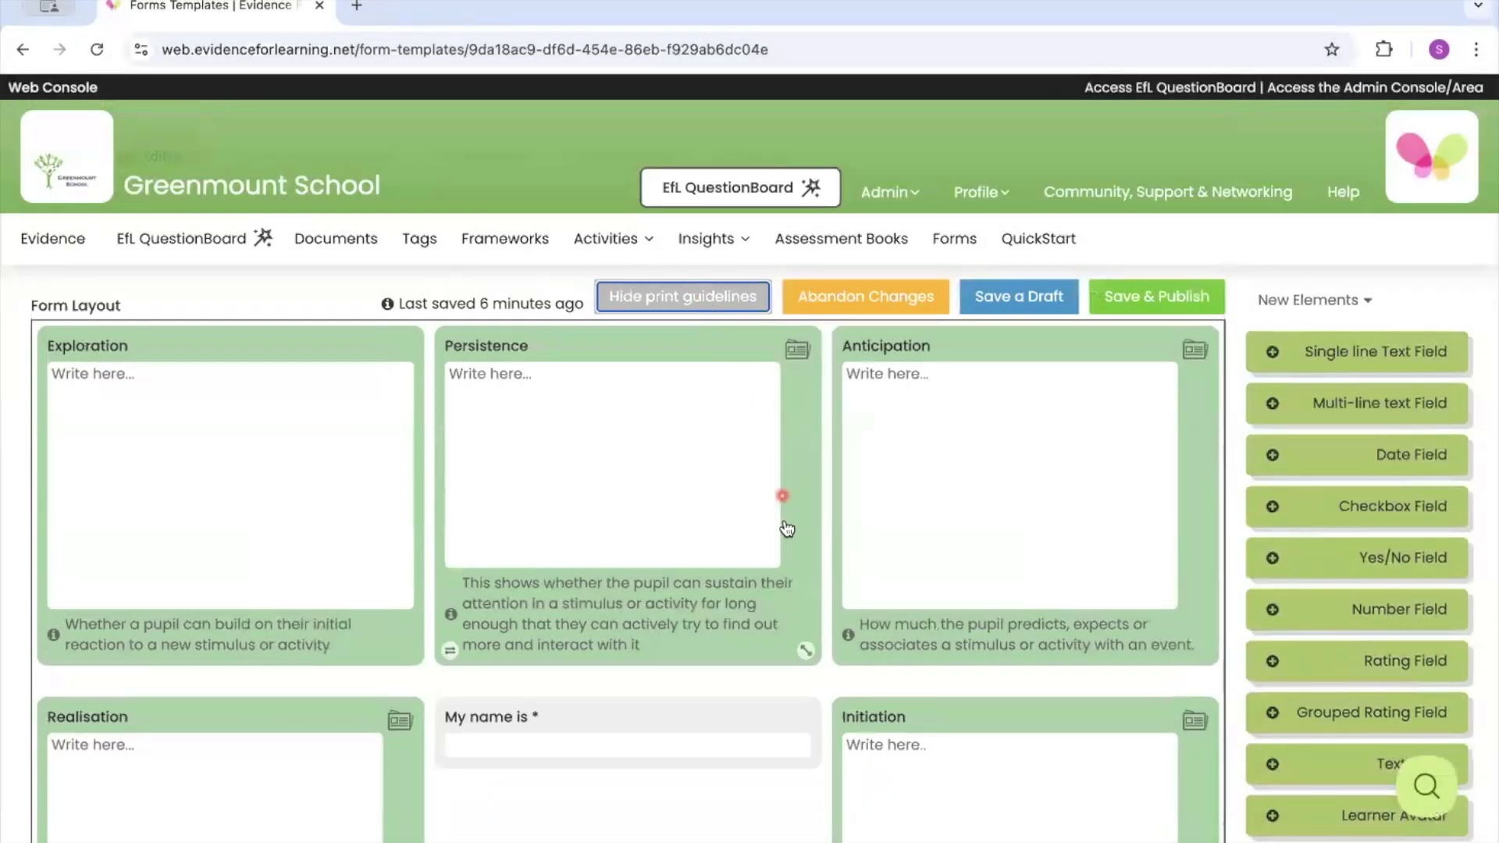
scroll(788, 531, "down", 3)
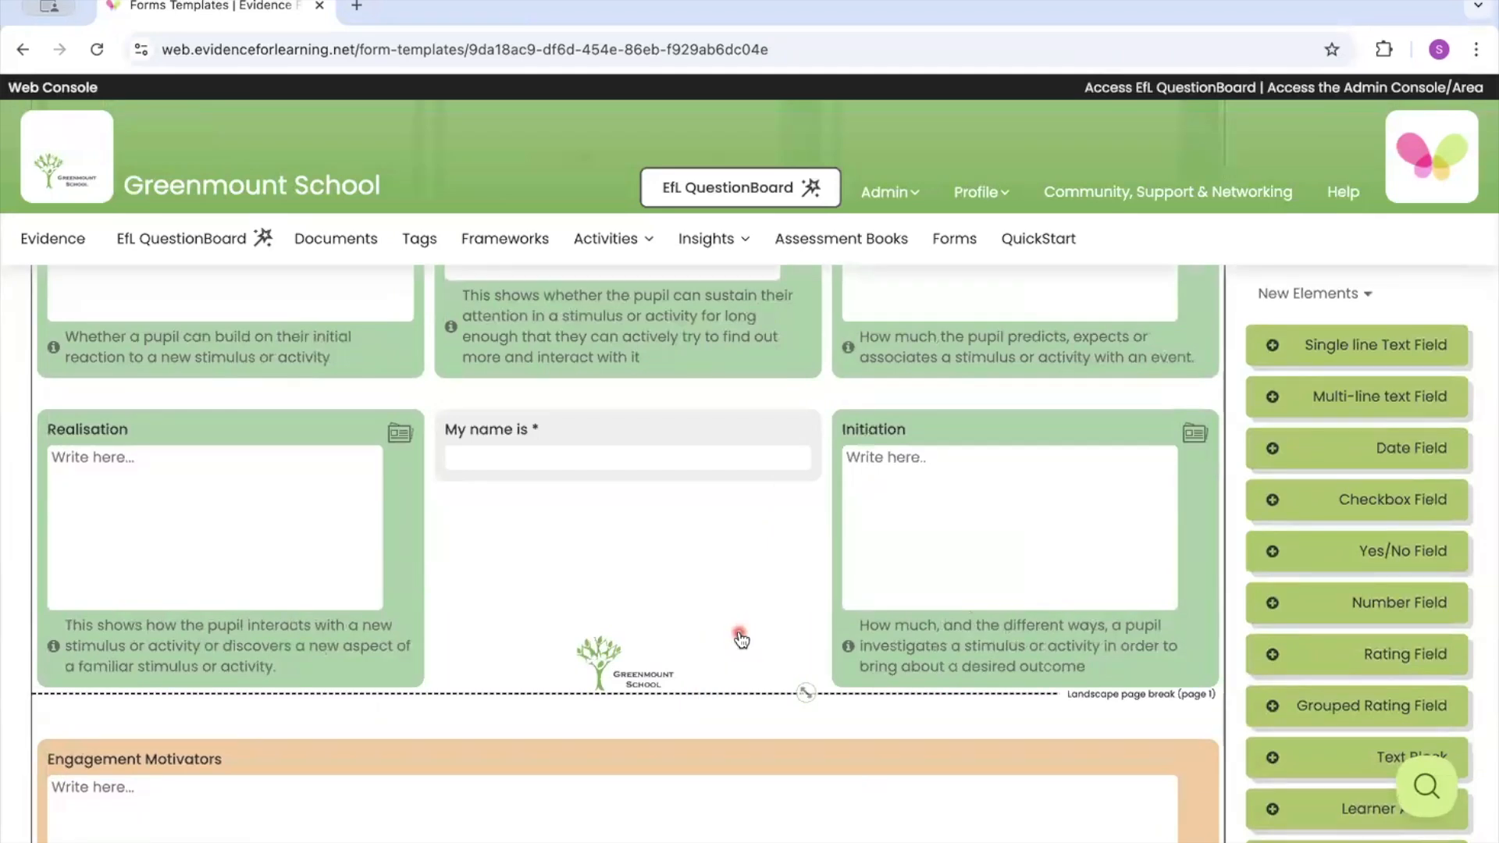
scroll(741, 640, "down", 3)
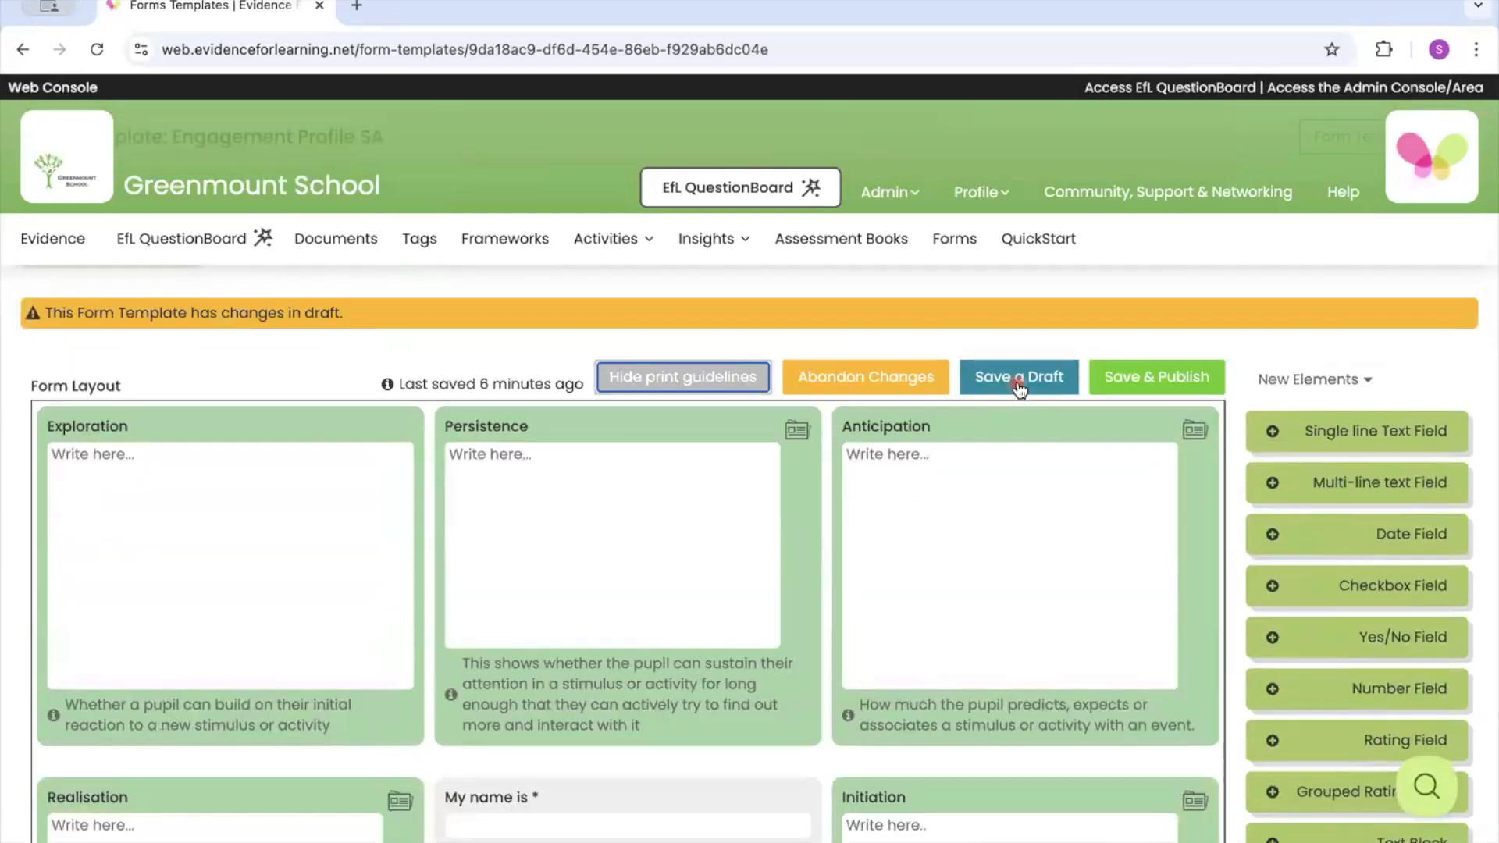
left_click(1019, 377)
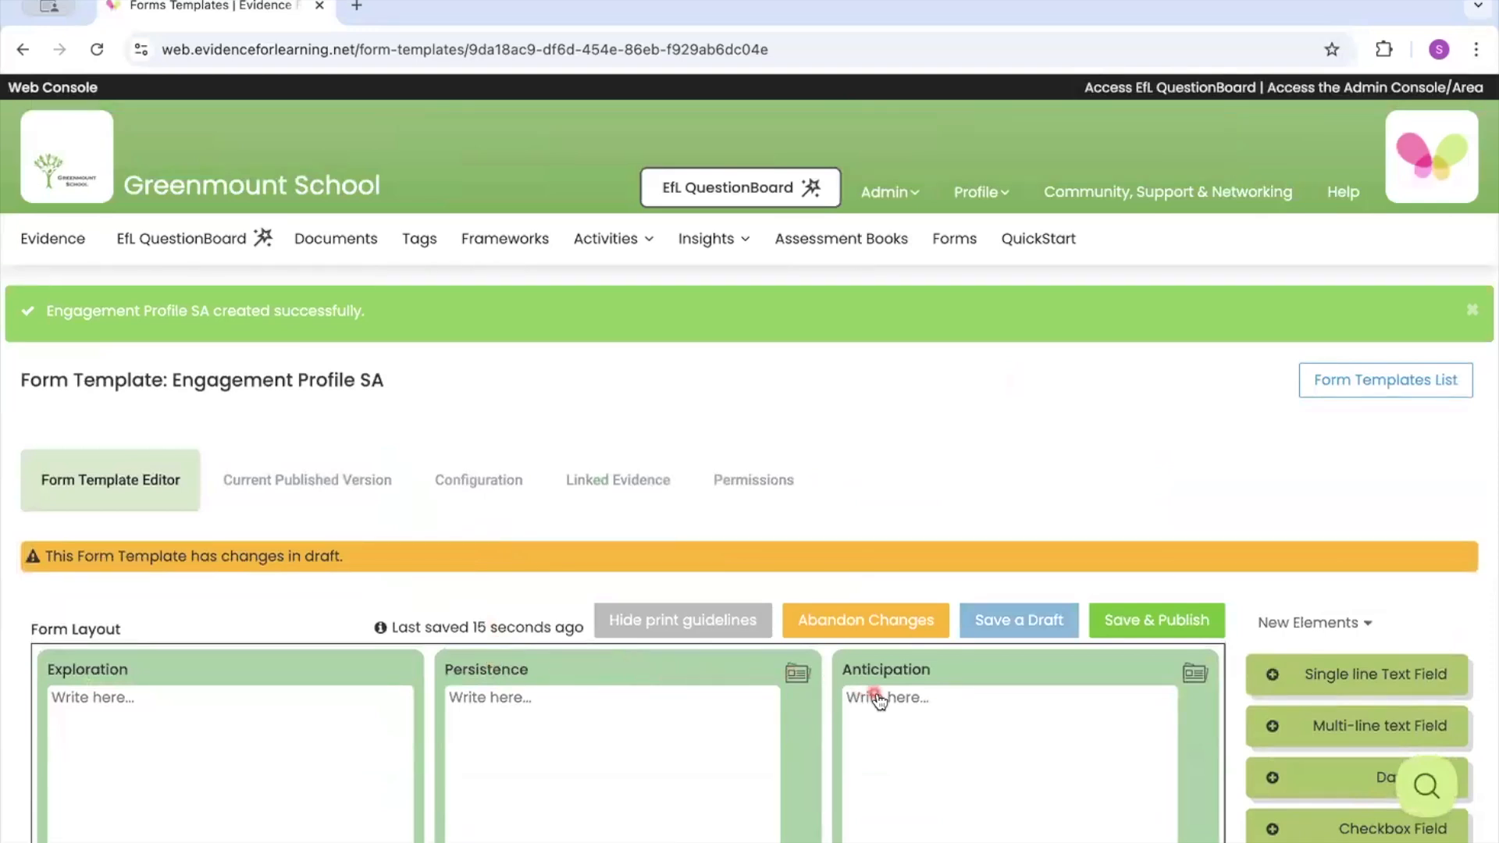
View the template's Linked Evidence settings, and open the Tags list in the Admin Console
left_click(642, 482)
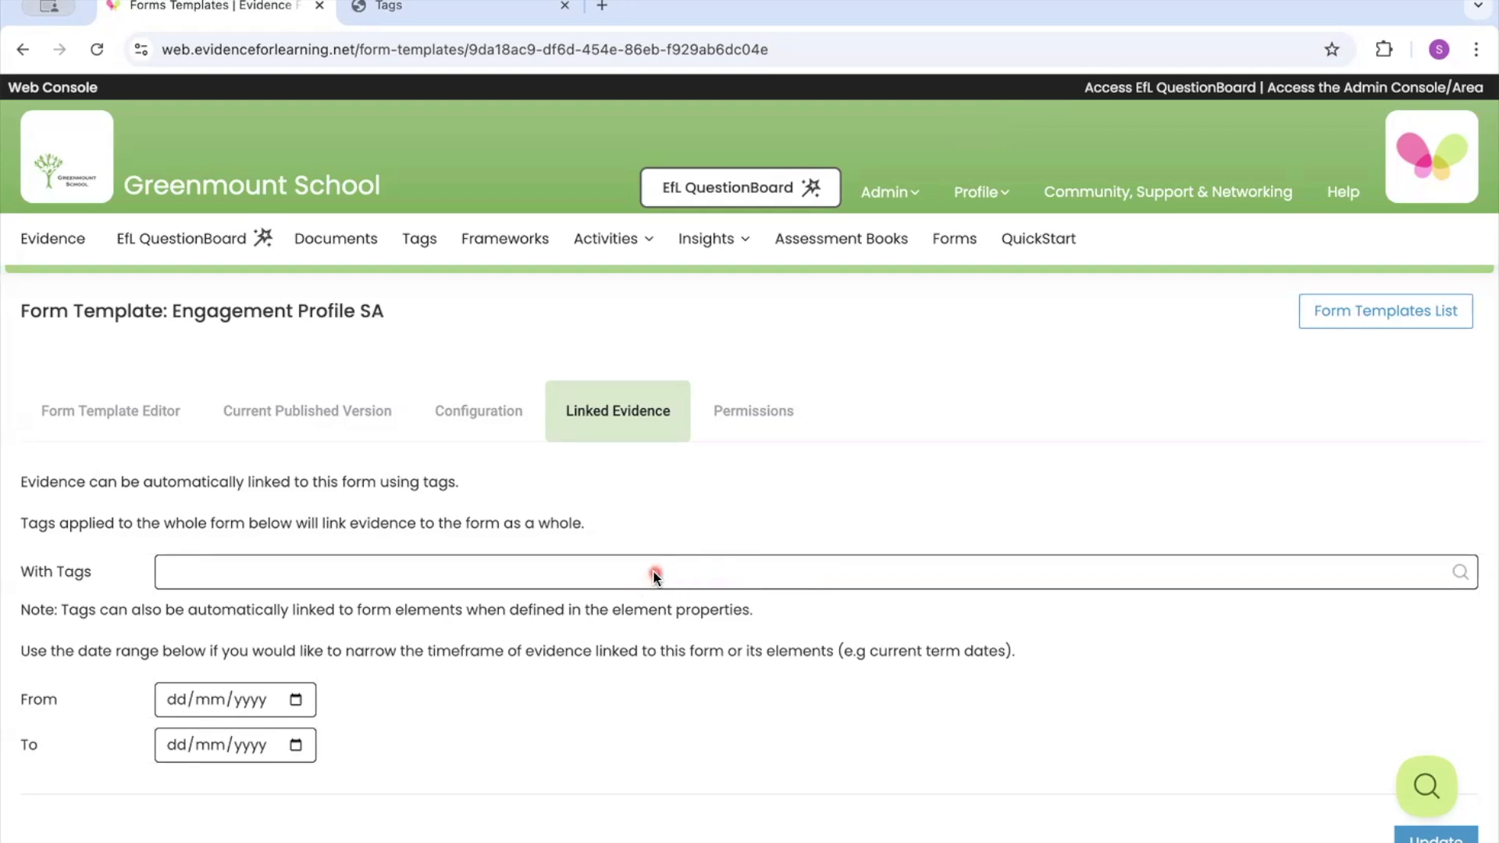
left_click(904, 202)
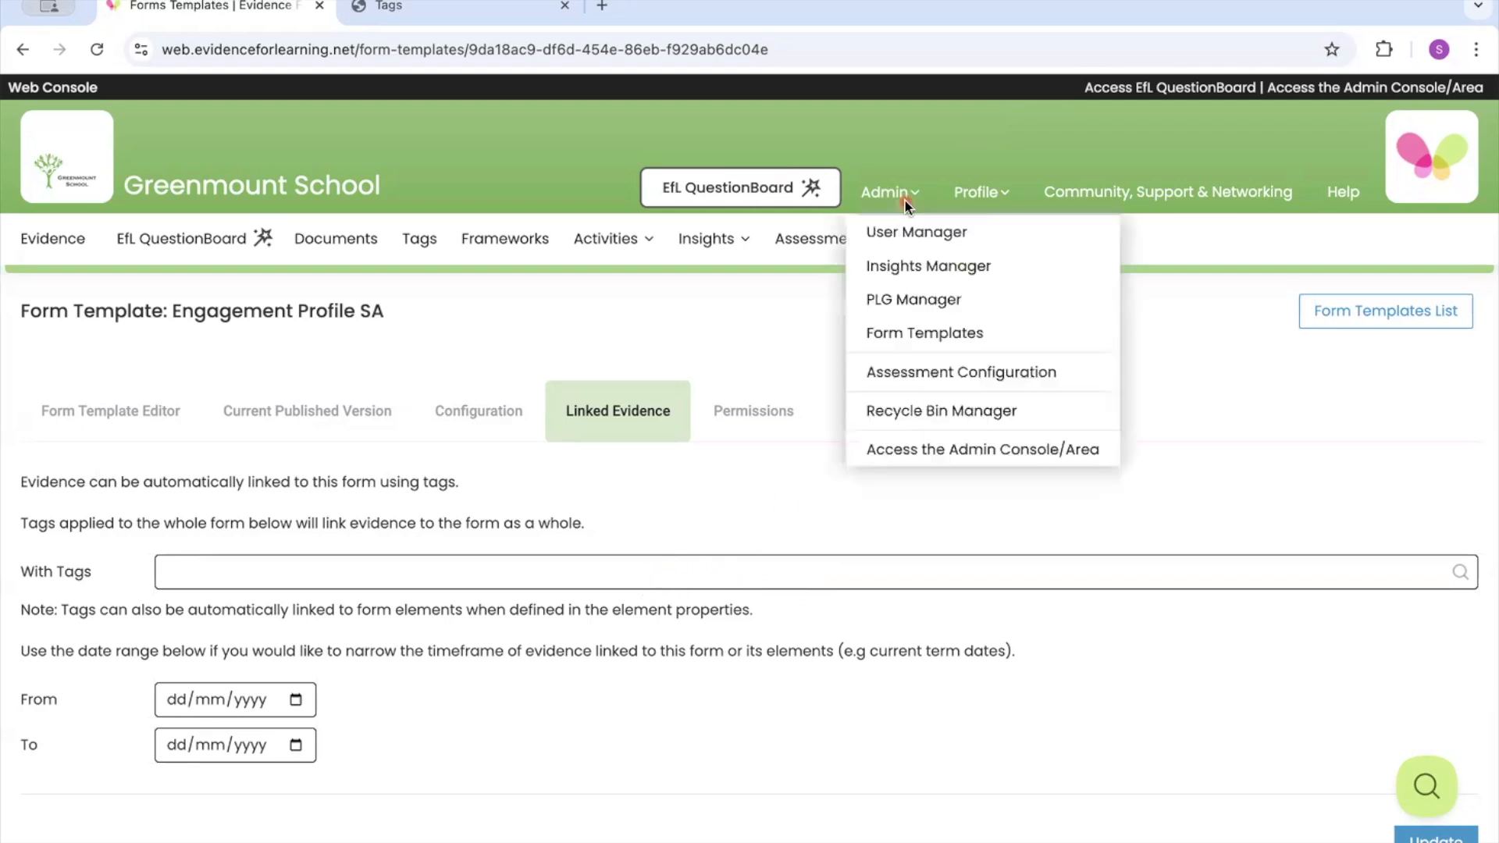
left_click(930, 451)
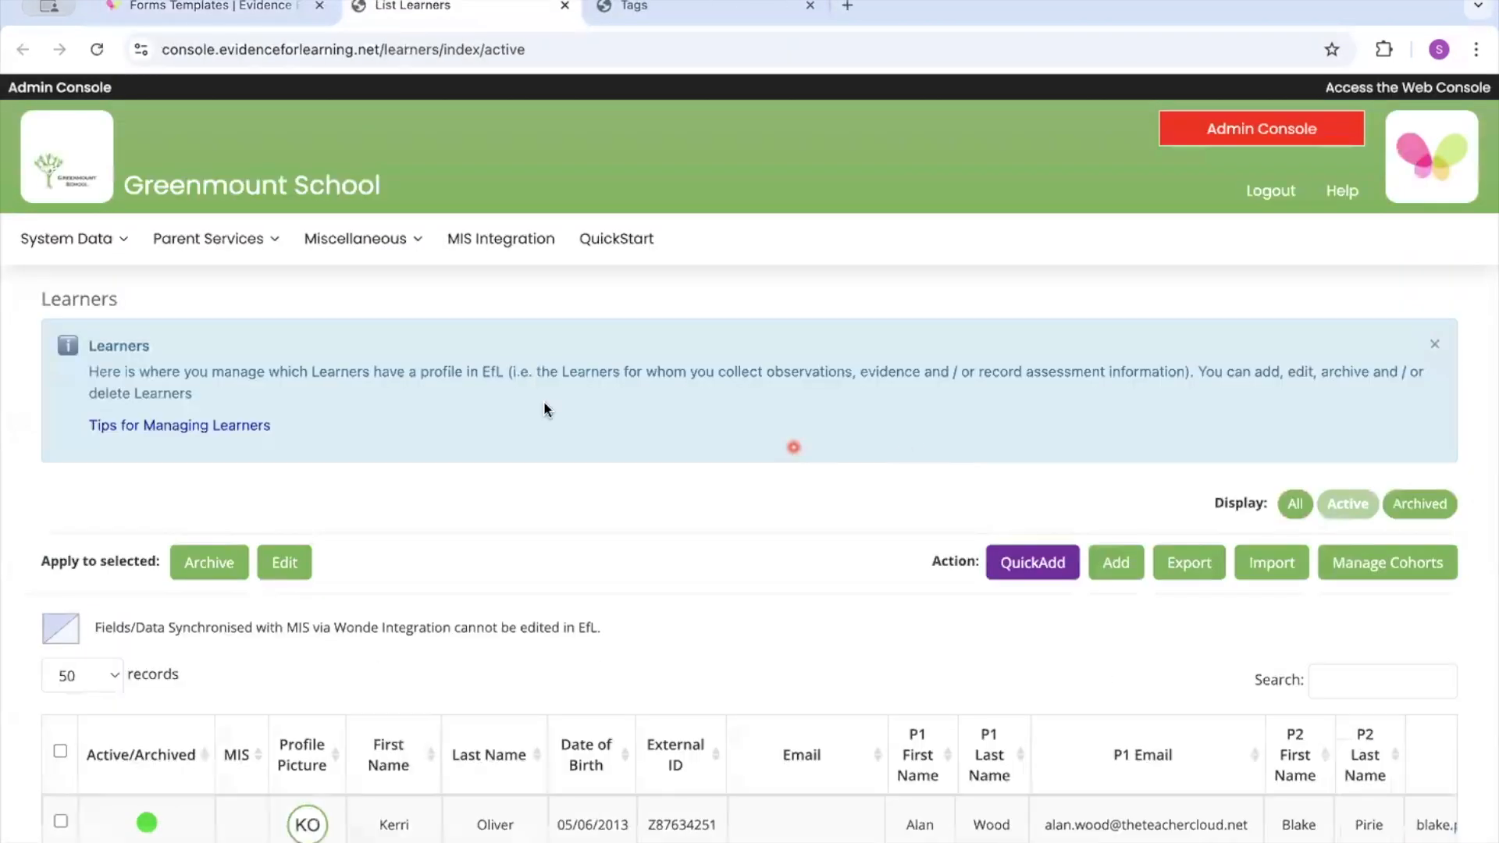
left_click(63, 244)
left_click(82, 376)
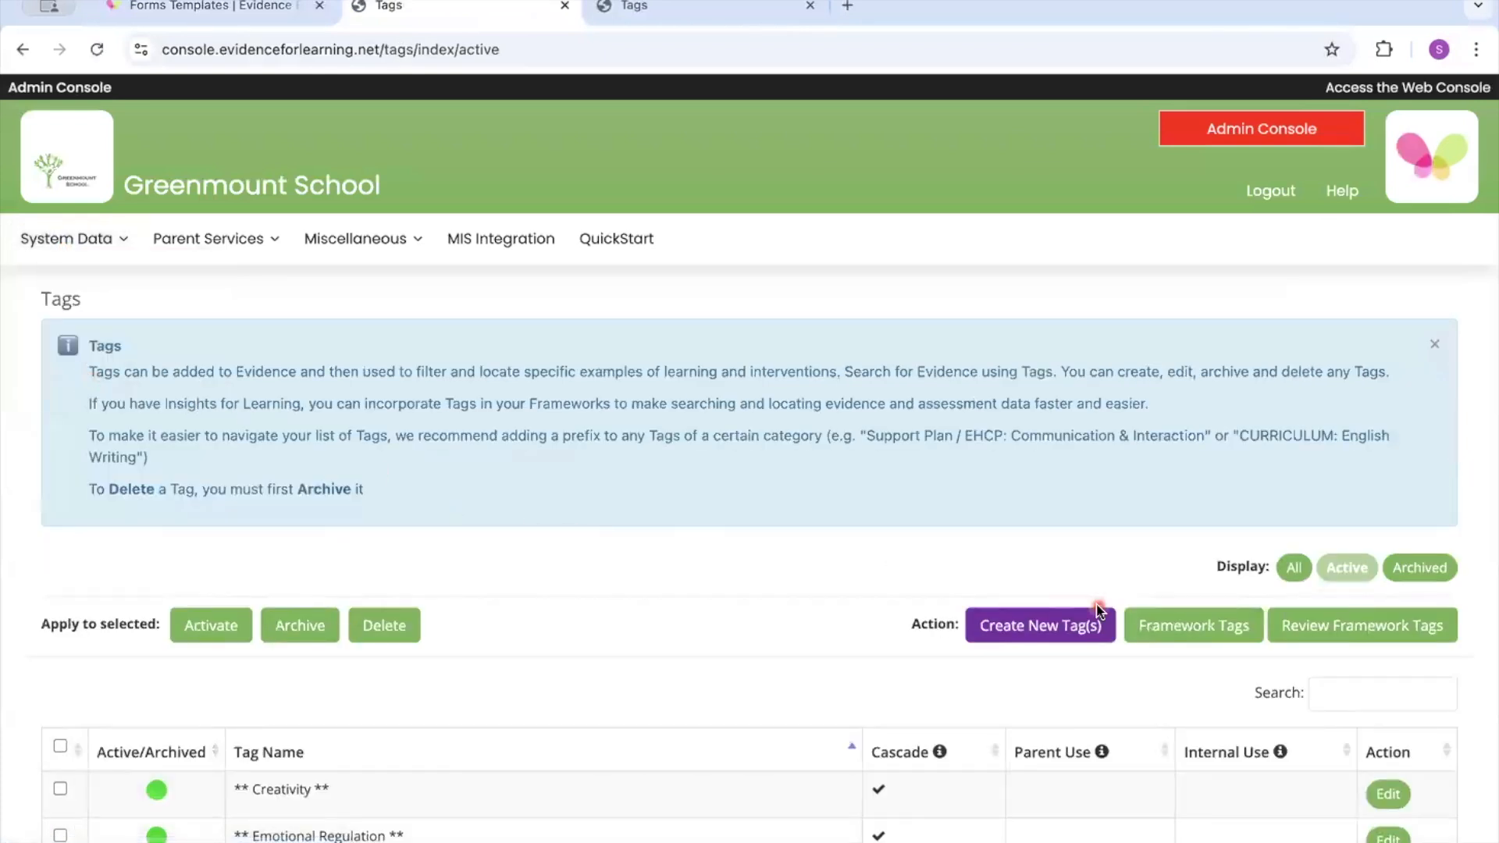
Create the tag "Form: Engagement Model" with Internal Use enabled and Cascade disabled
left_click(1052, 622)
left_click(763, 232)
type("Form:")
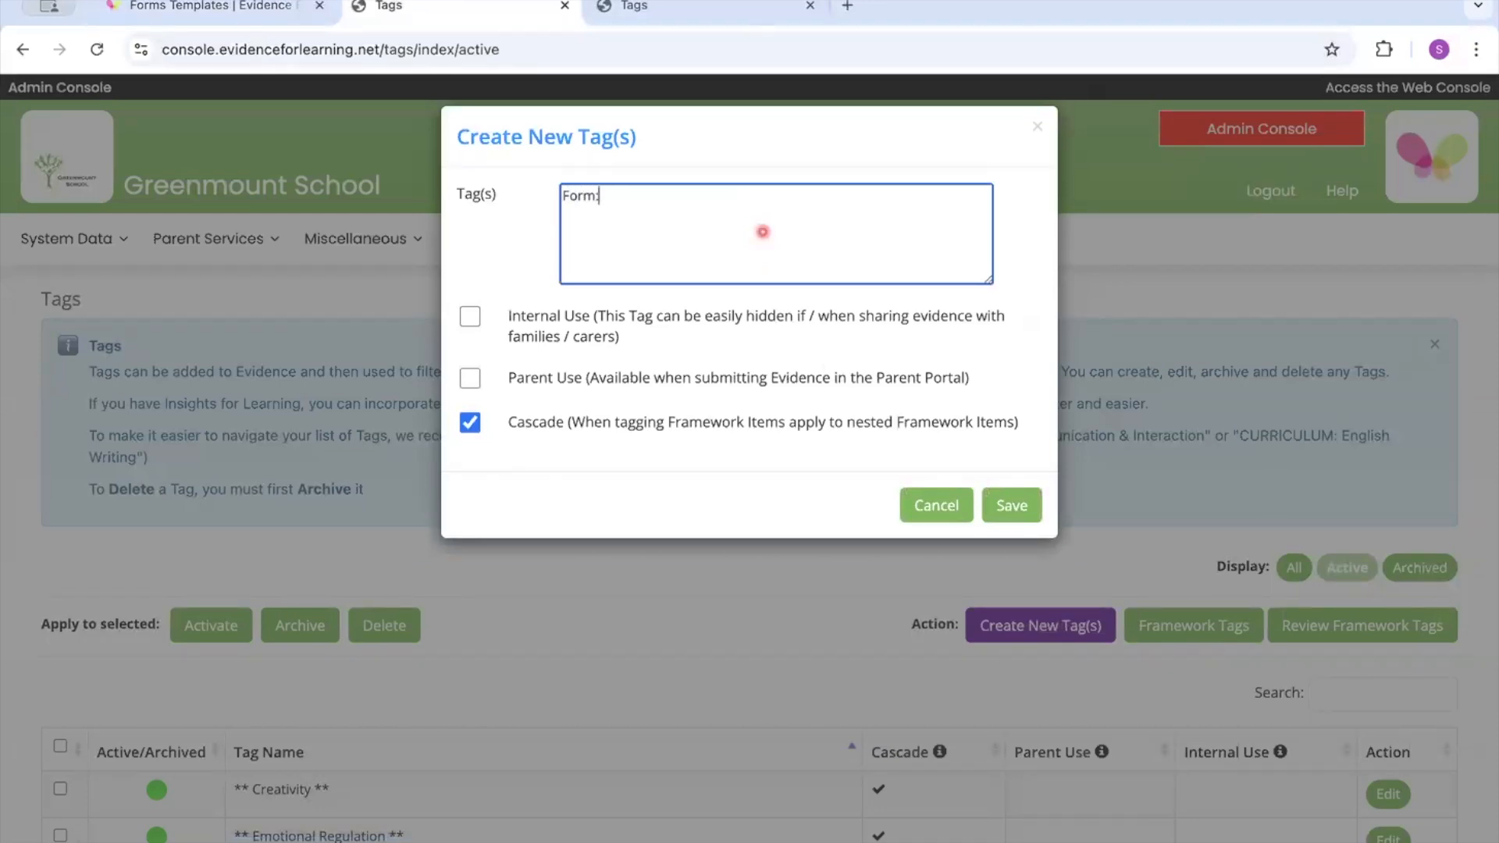
type("Engagement Model")
left_click(469, 316)
left_click(470, 432)
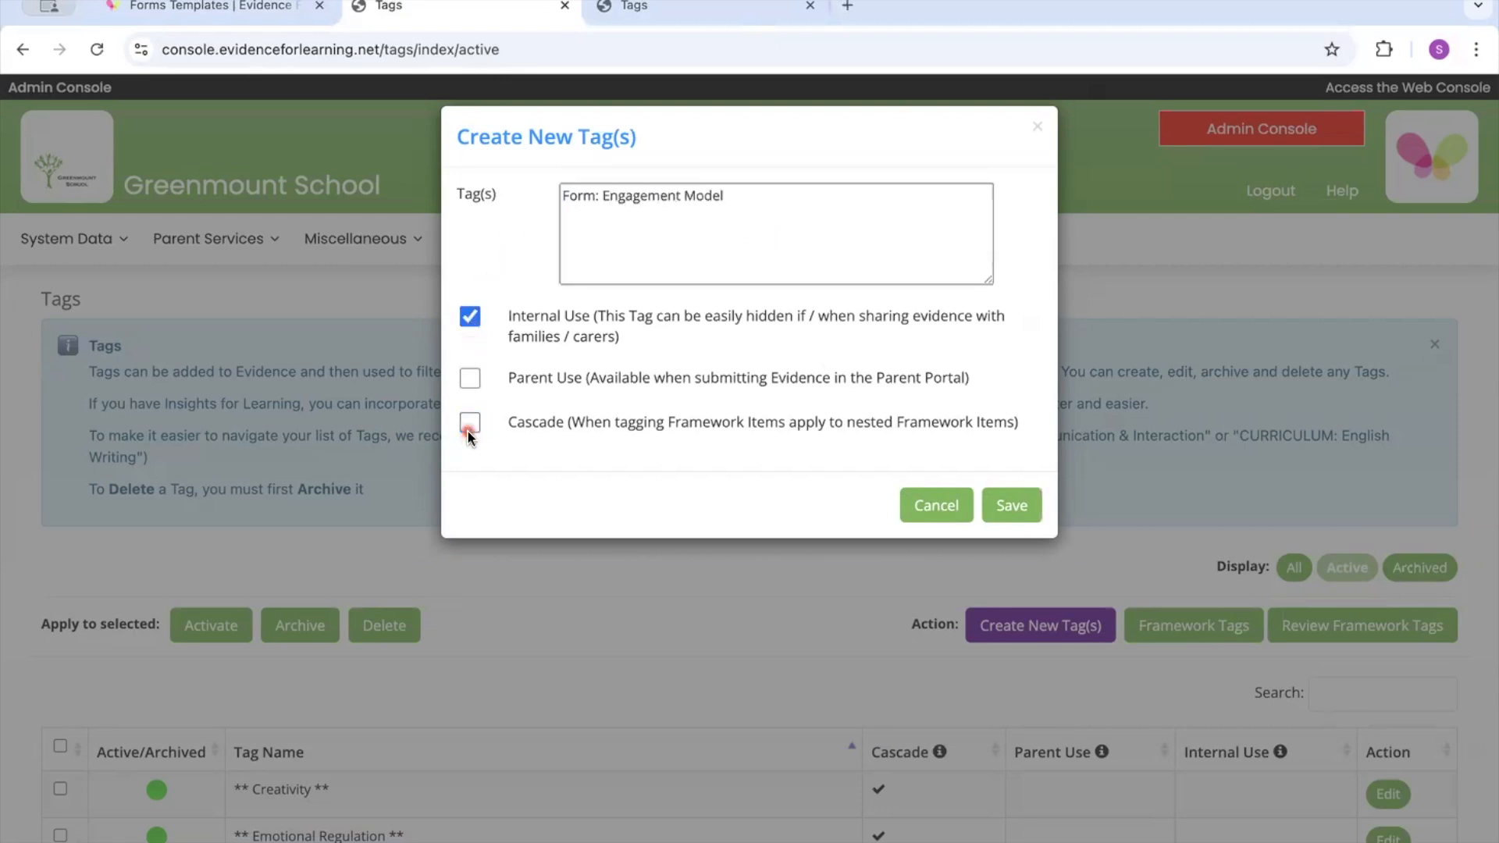
left_click(1011, 506)
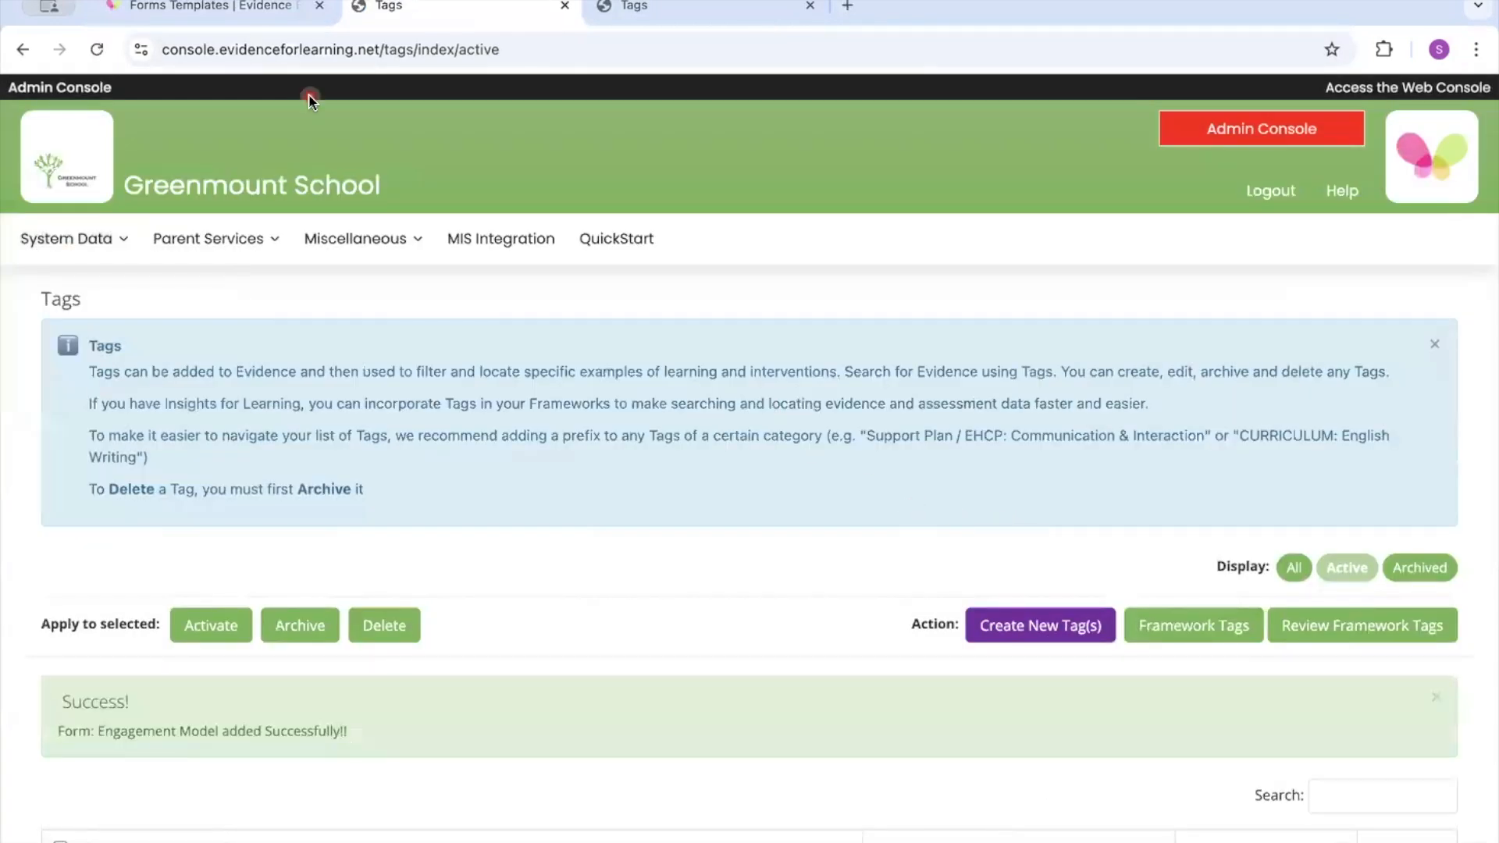
Link the "Form: Engagement Model" tag to the whole Engagement Profile SA form template, update it and keep the unsaved draft changes
left_click(188, 12)
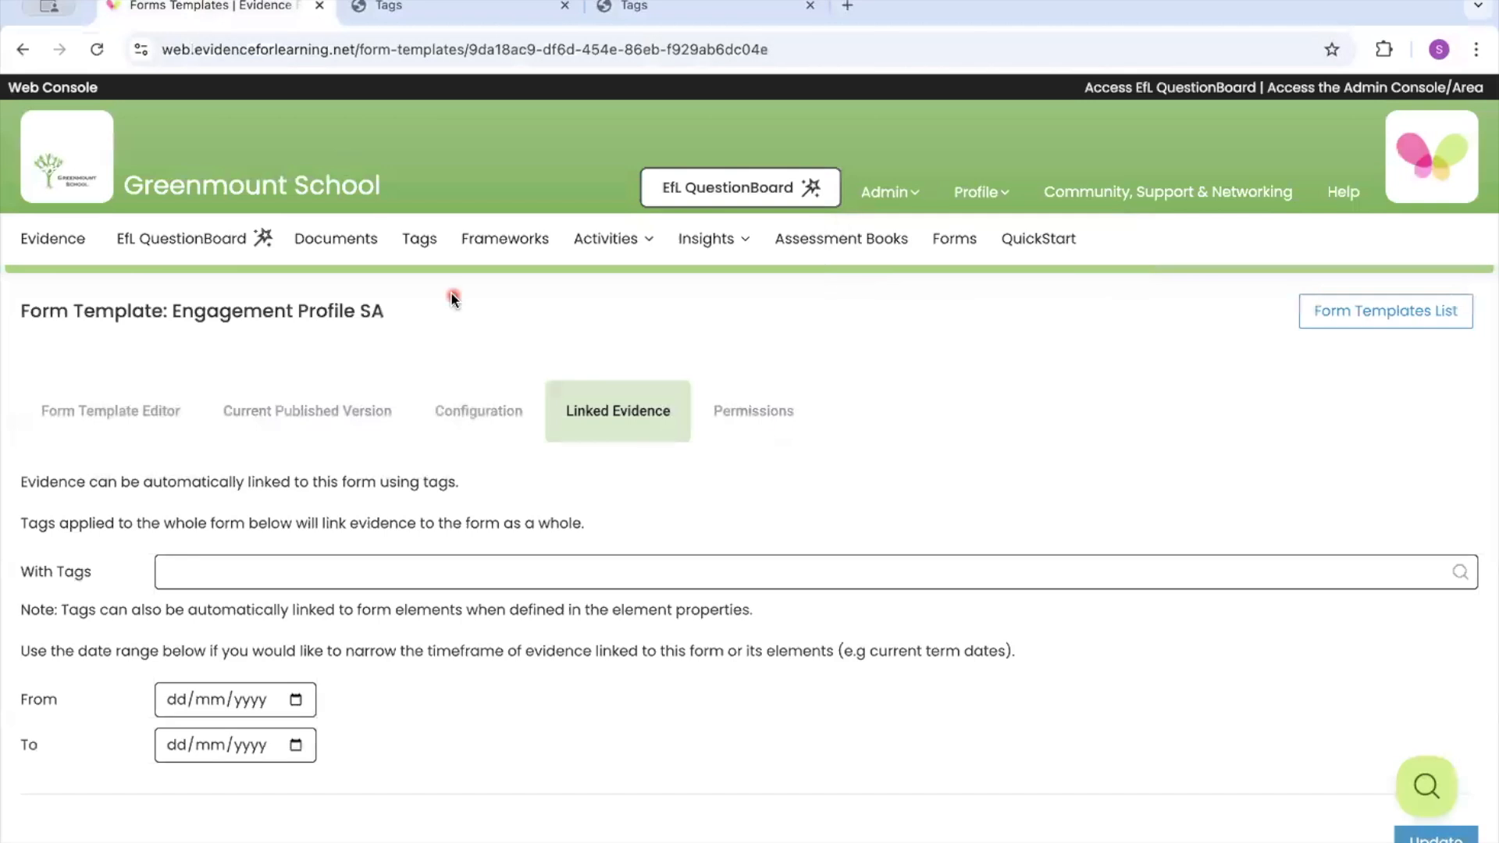
left_click(604, 571)
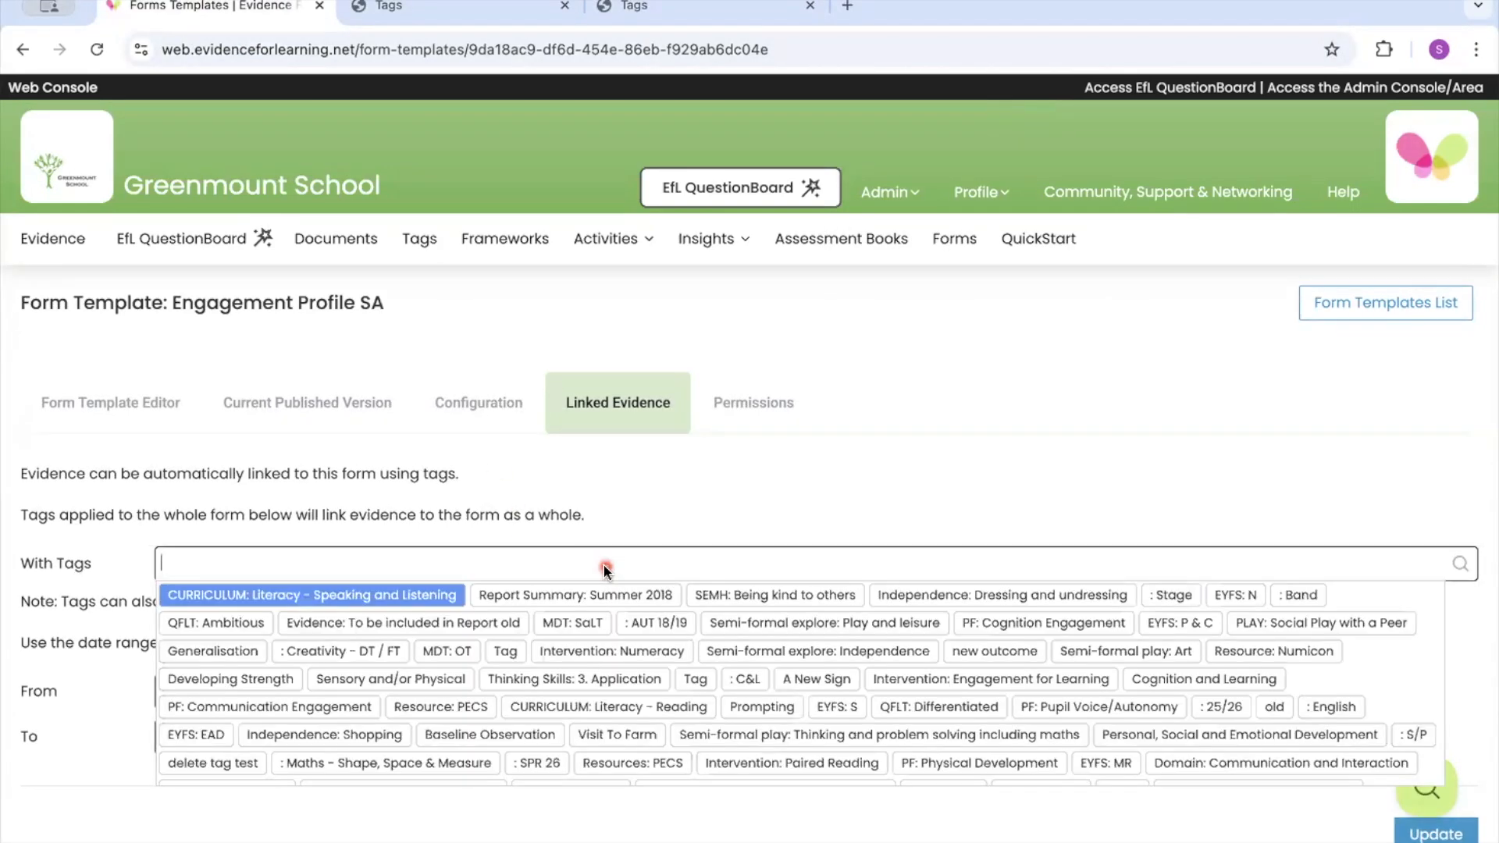
type("Form")
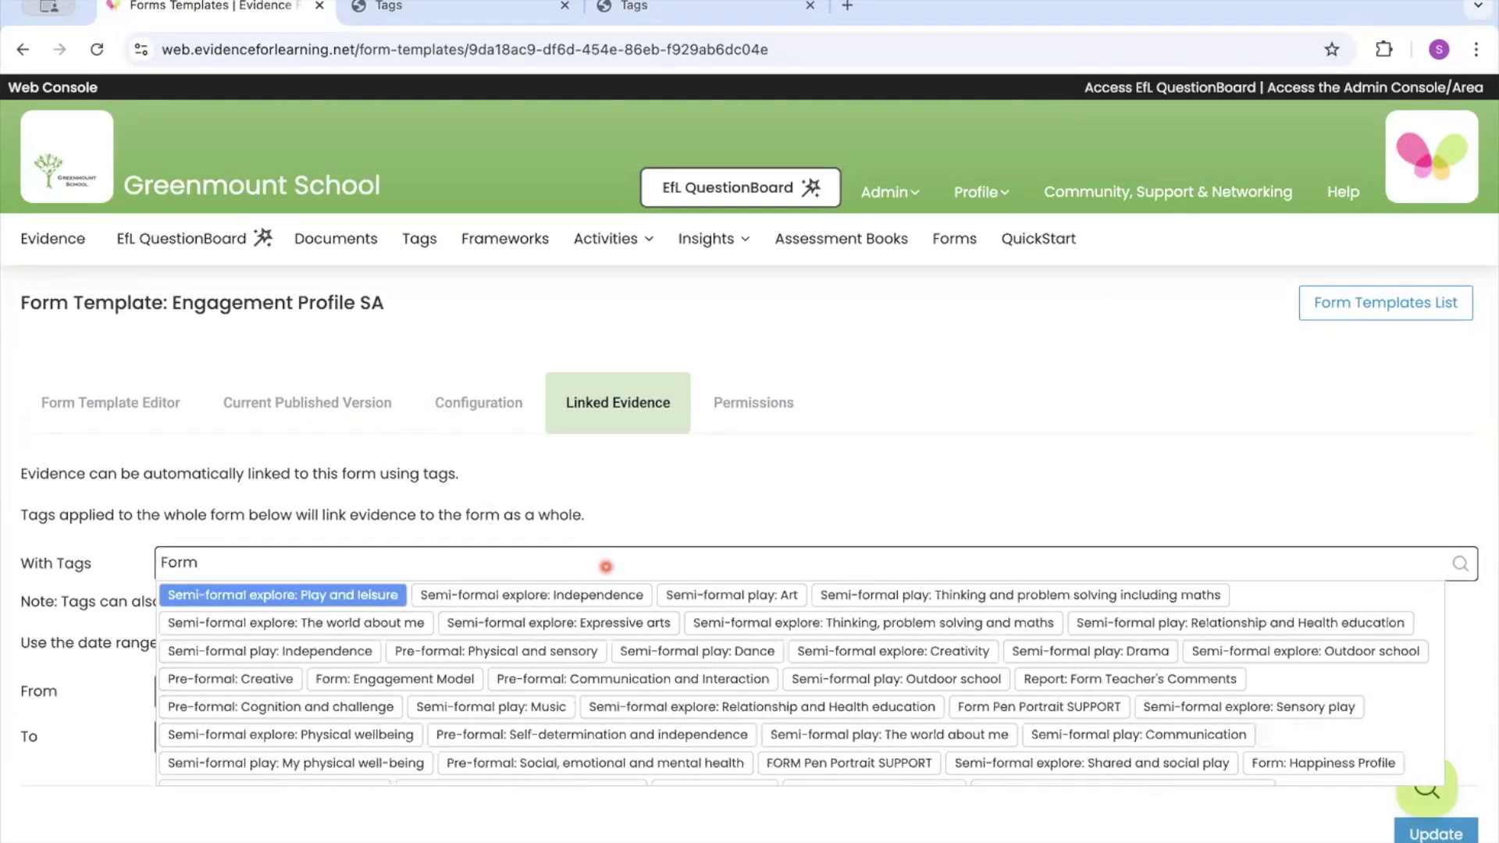
type(":")
left_click(274, 596)
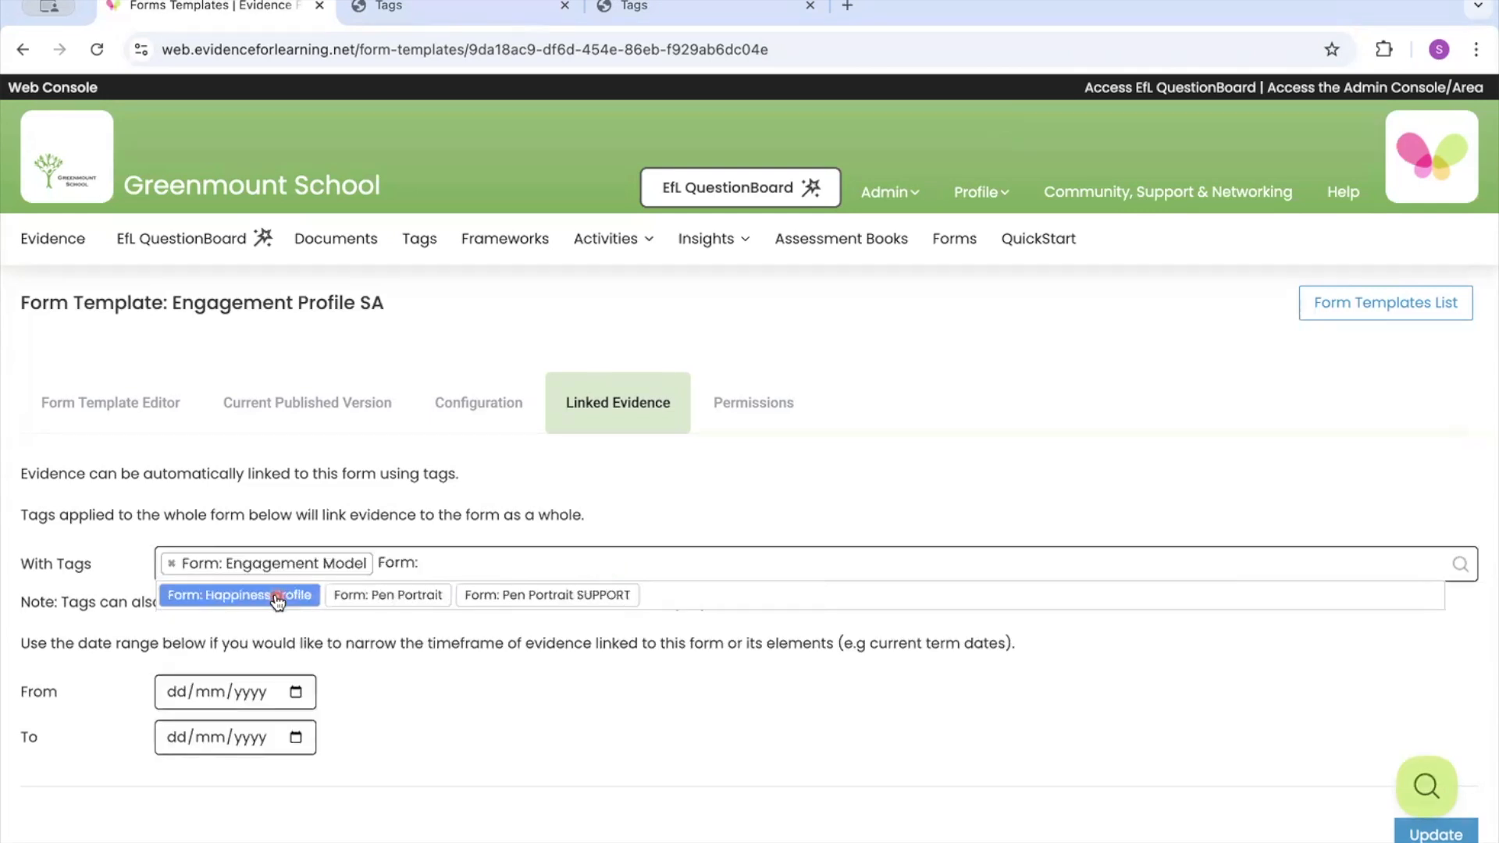
left_click(551, 715)
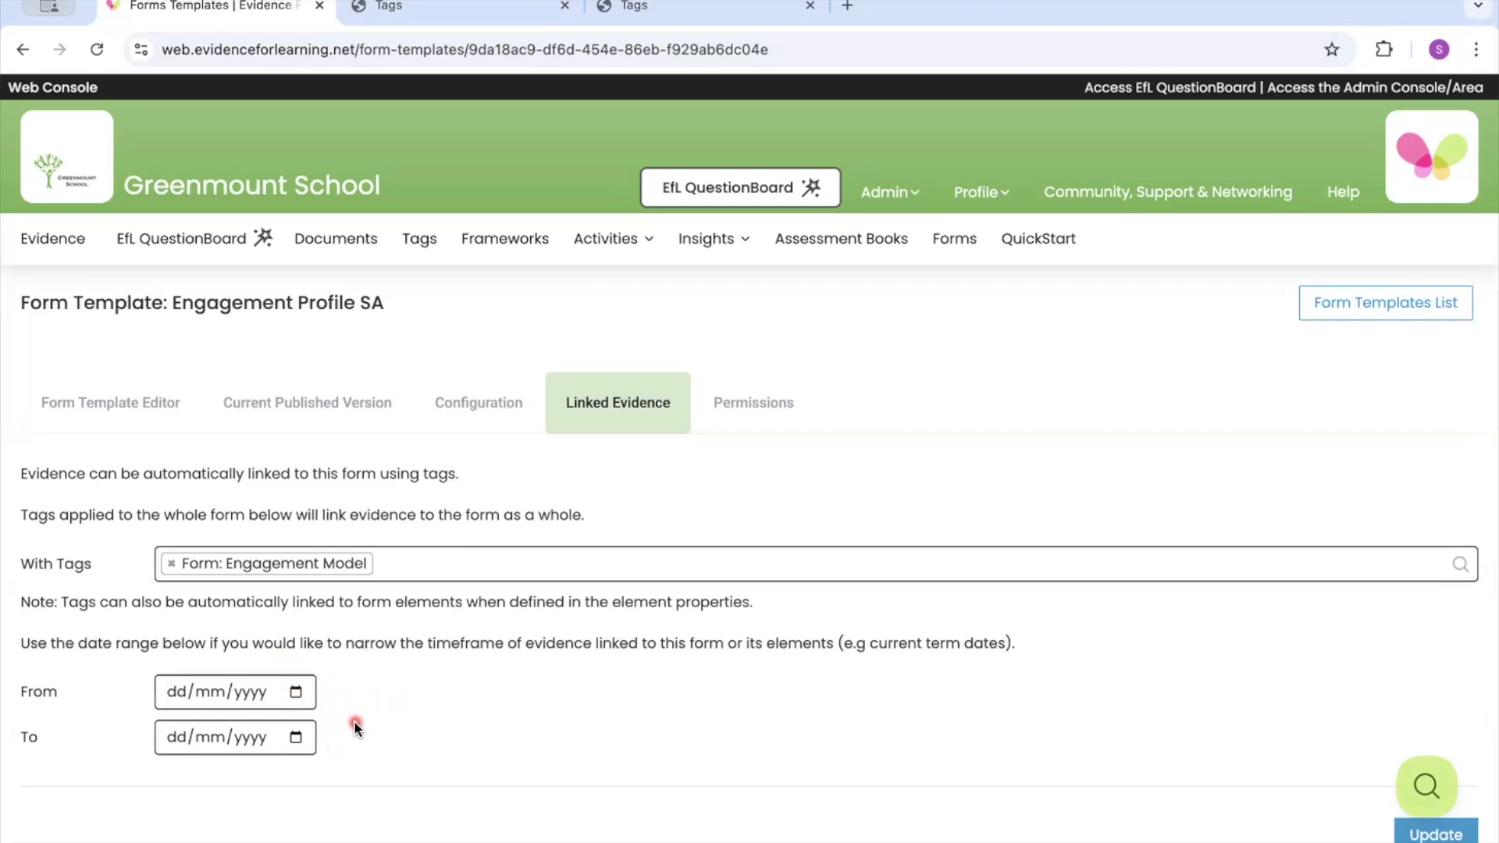
left_click(1420, 835)
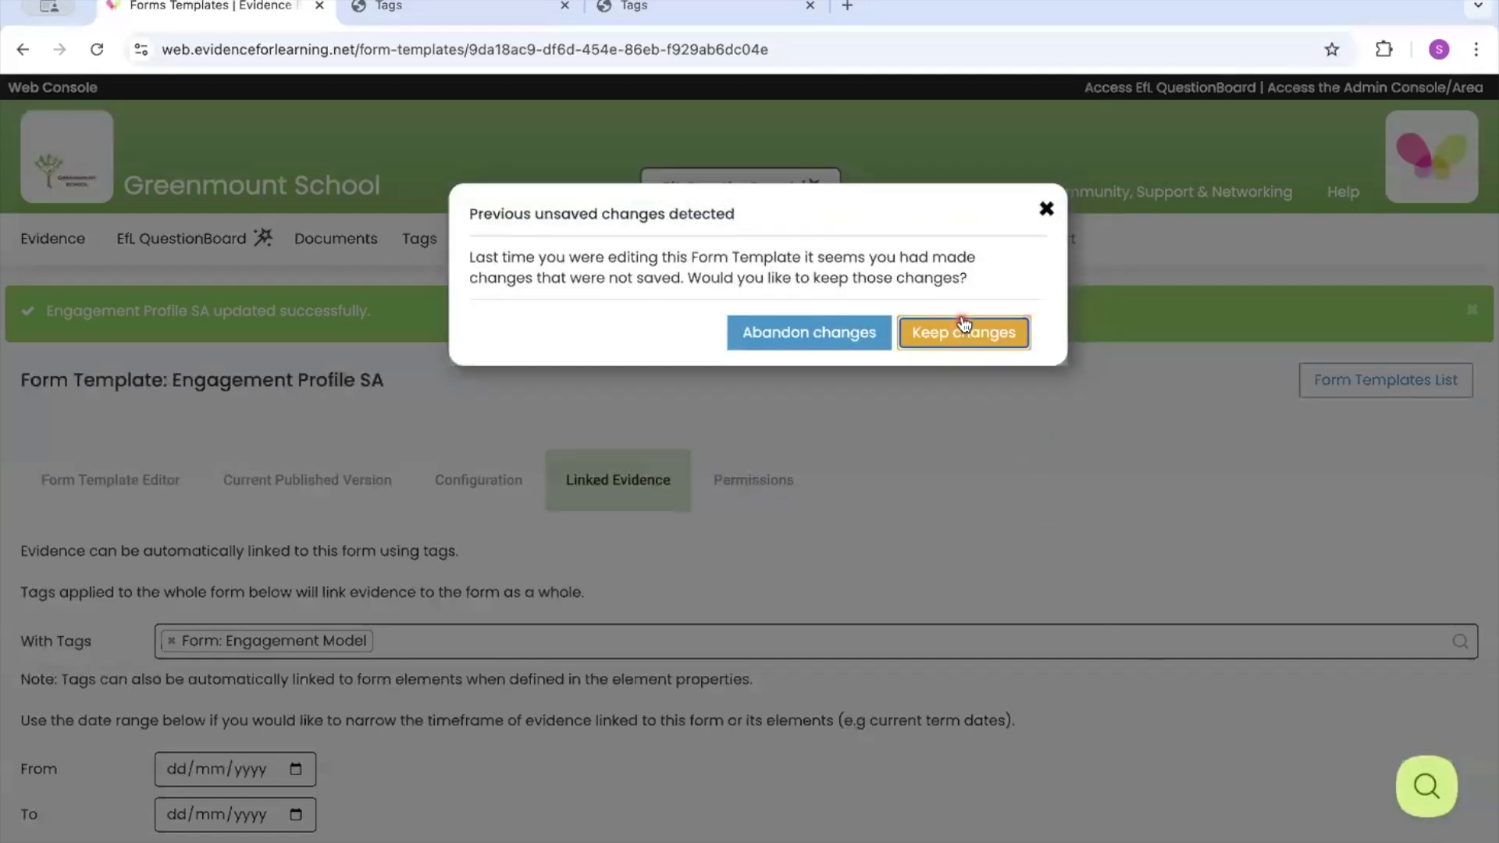
left_click(964, 326)
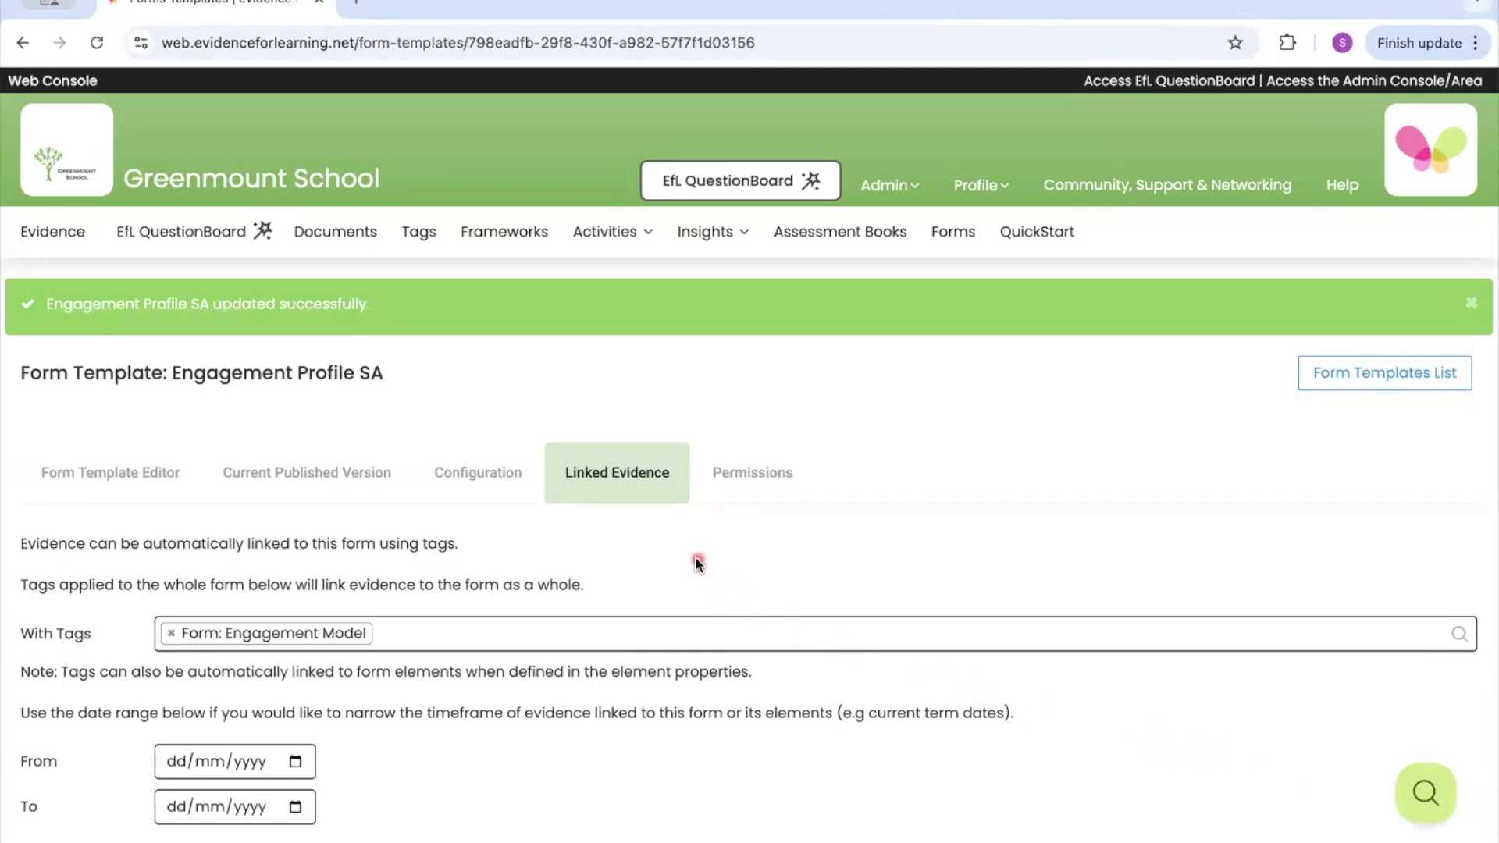
Grant all form users Read and Create/Write permissions on the form template and update it
left_click(756, 473)
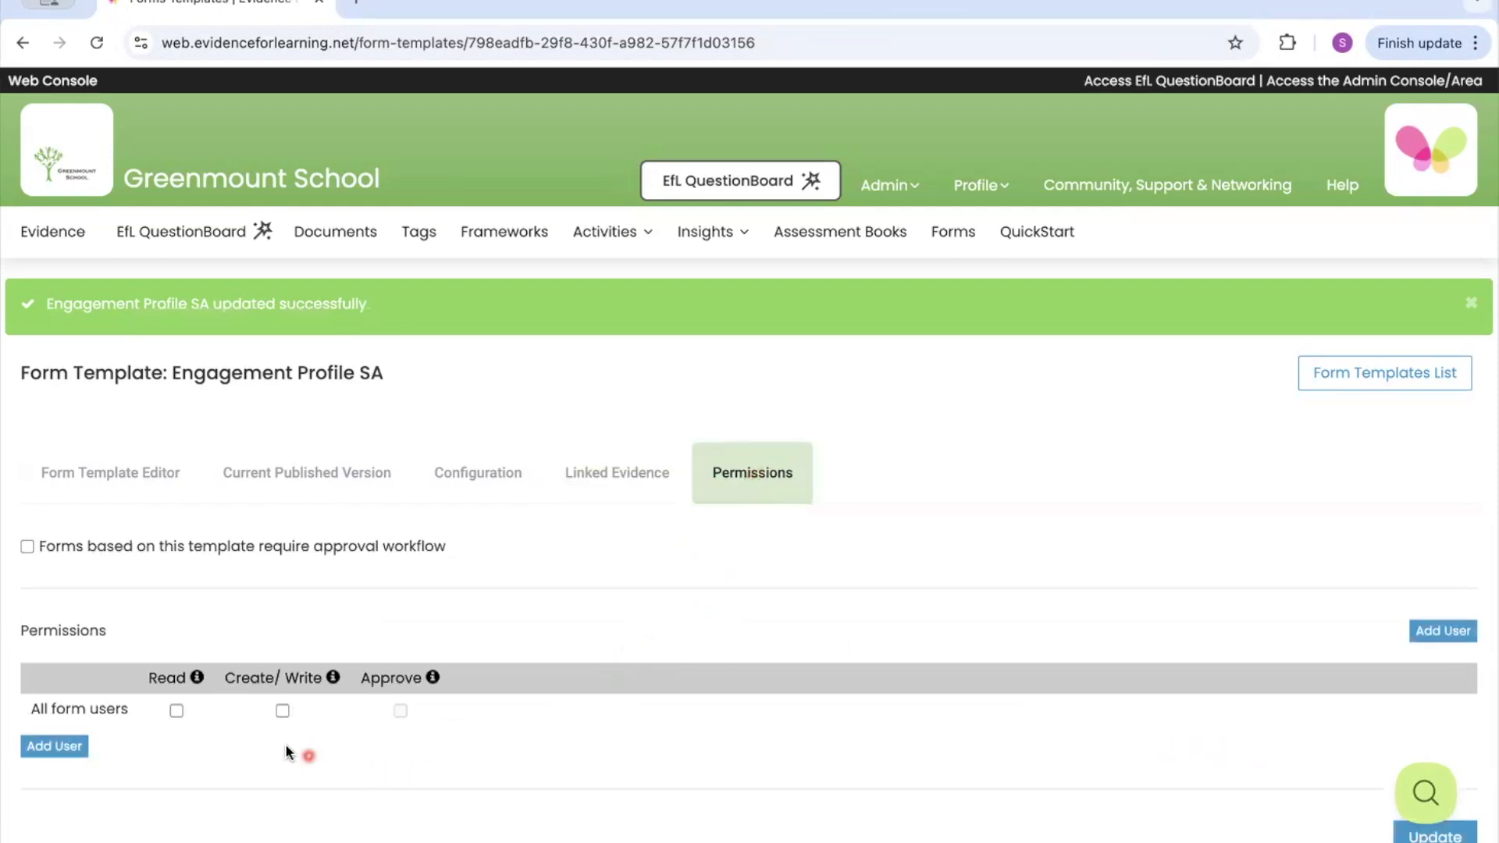
mouse_move(199, 679)
mouse_move(331, 679)
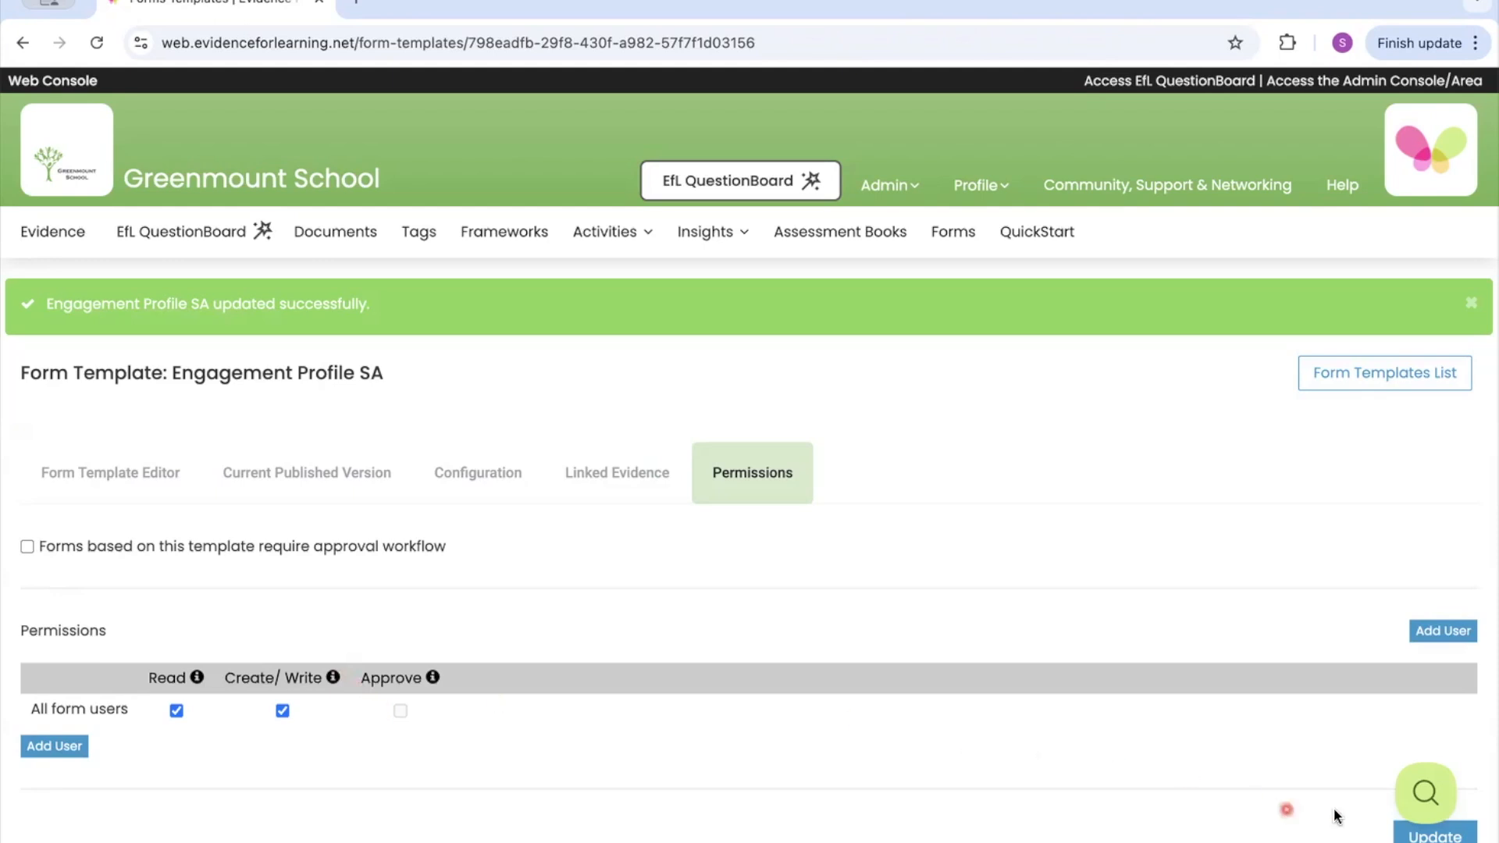
left_click(1422, 837)
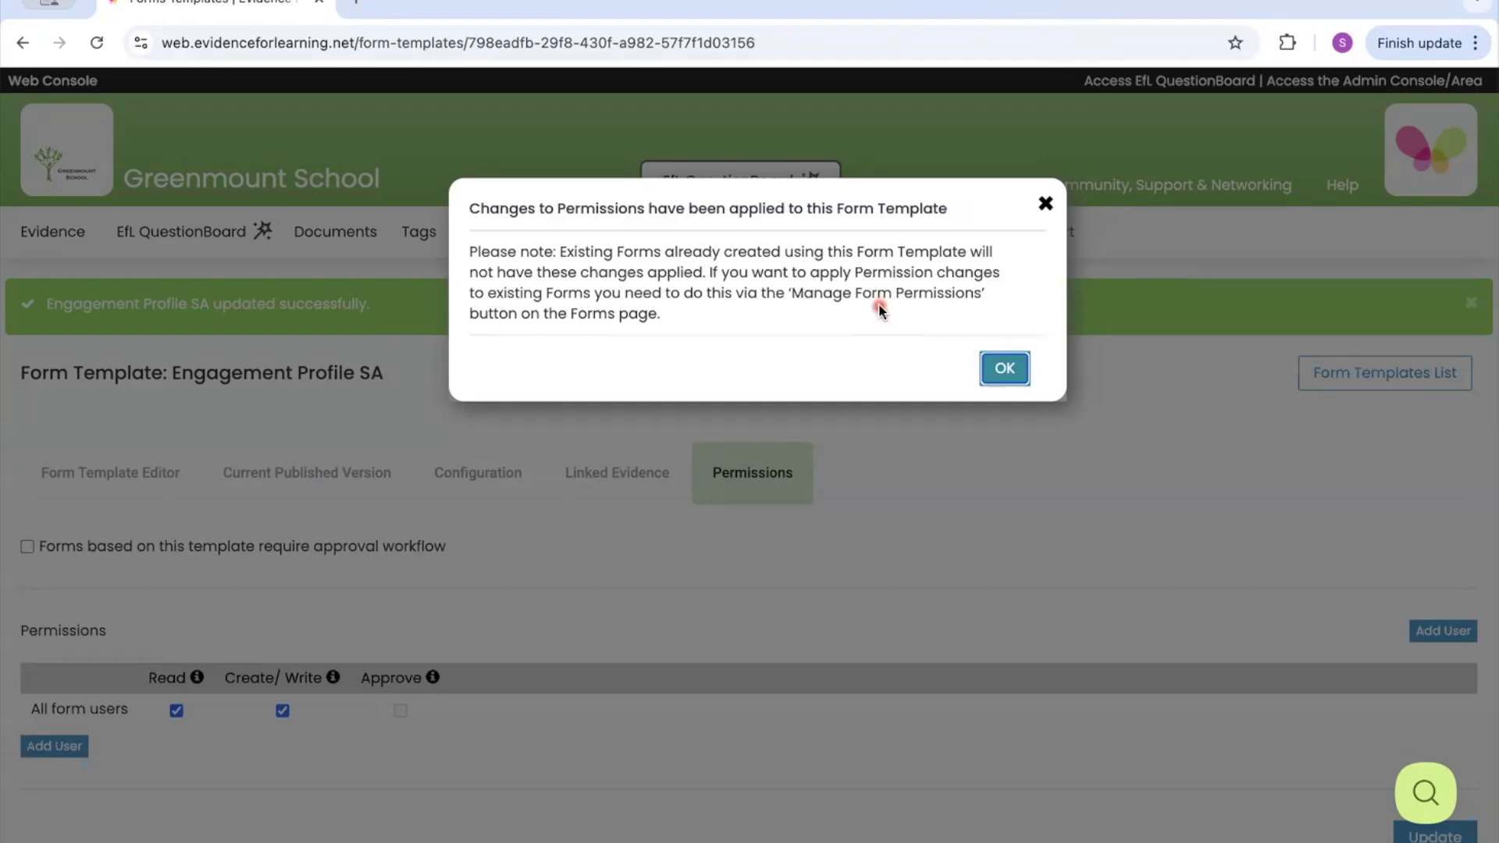
left_click(1003, 370)
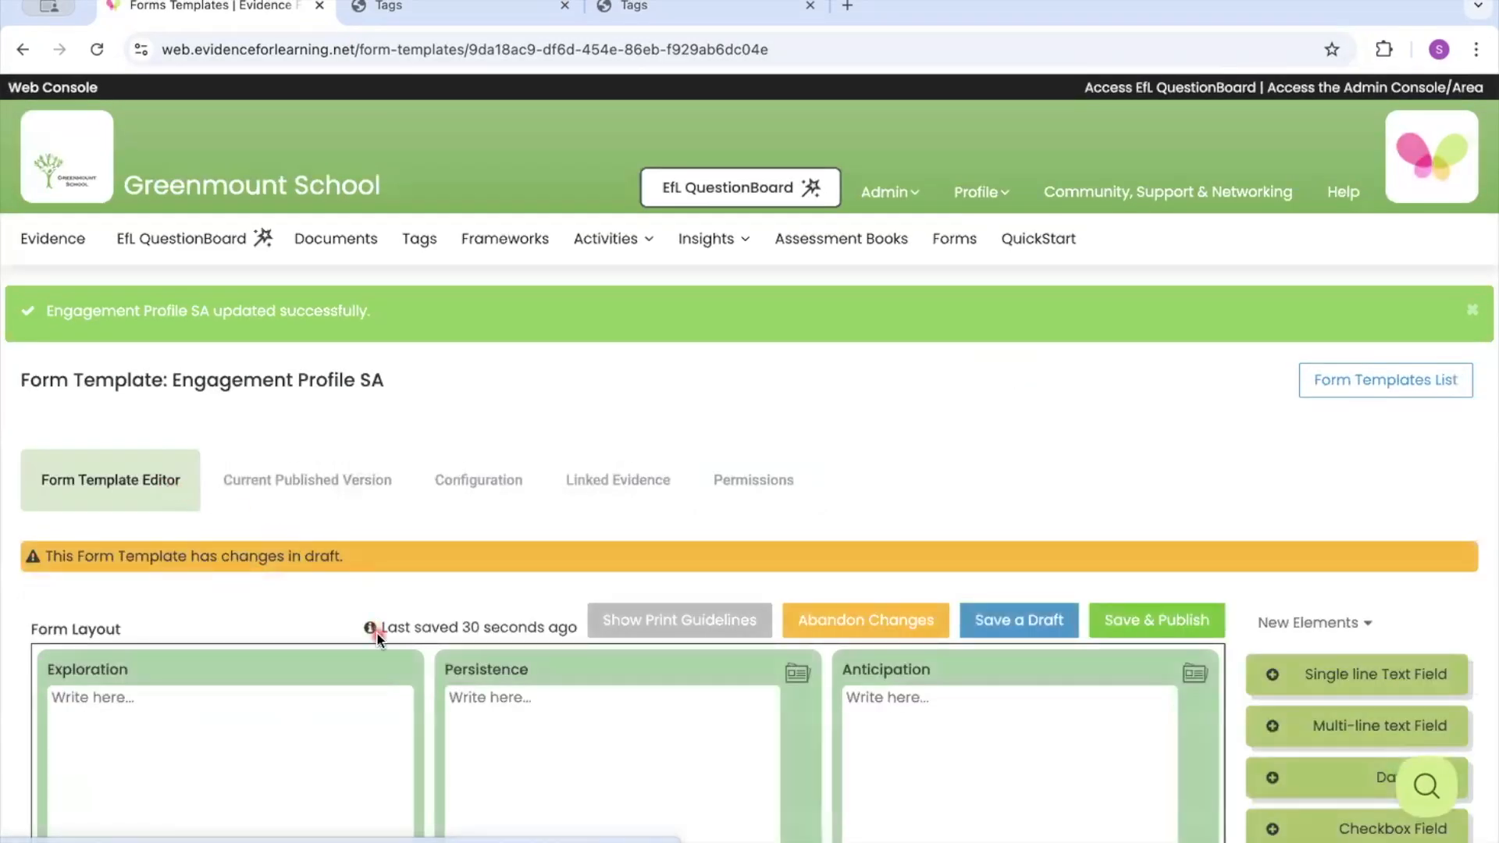
Save and publish the checked form layout, and locate Engagement Profile SA in the list of live form templates
scroll(377, 639, "down", 1)
scroll(377, 638, "down", 8)
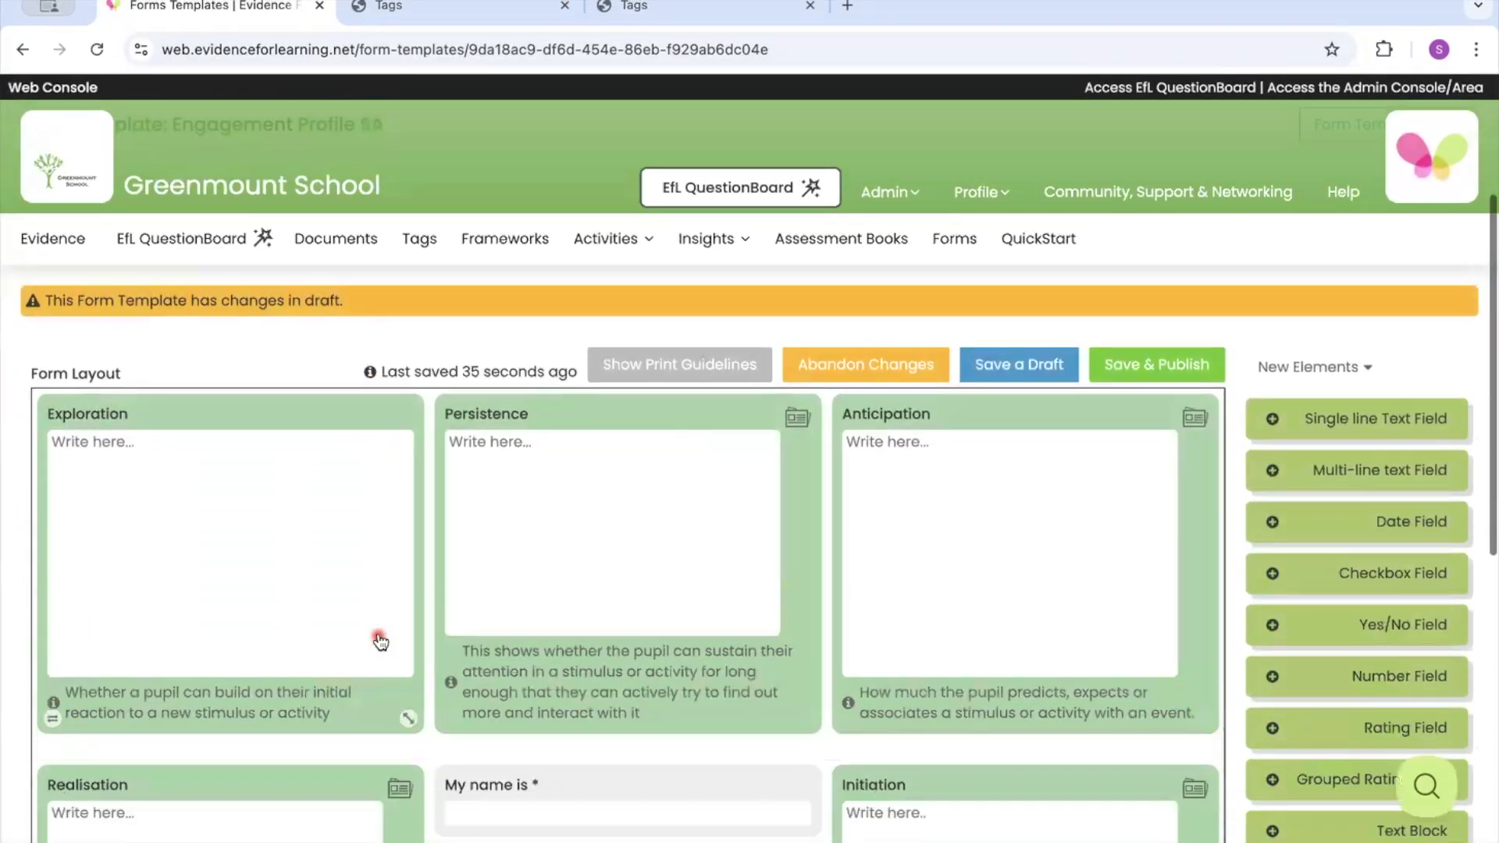
scroll(381, 640, "down", 5)
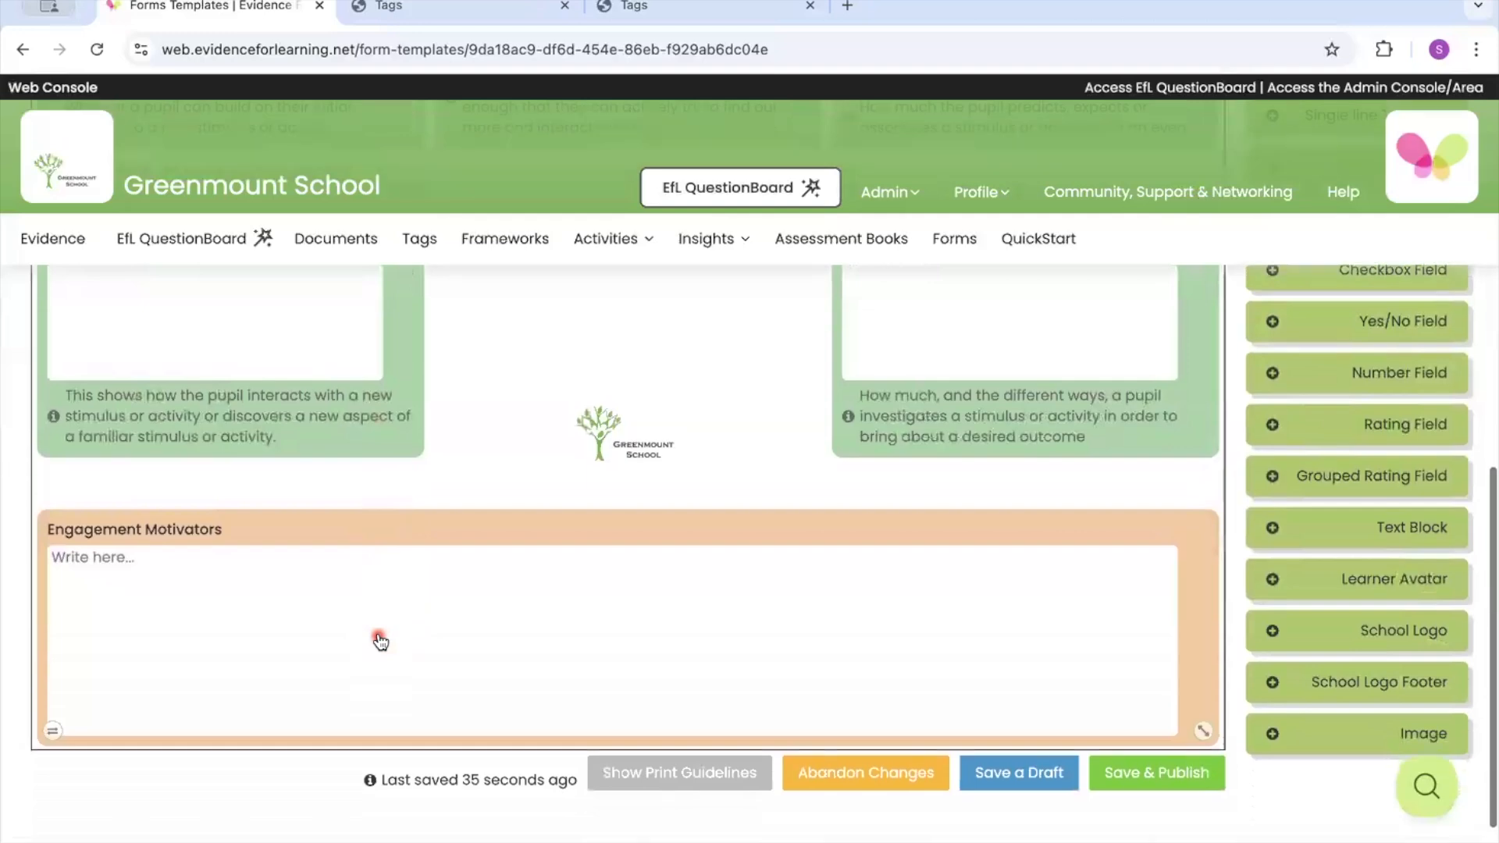
scroll(380, 640, "up", 13)
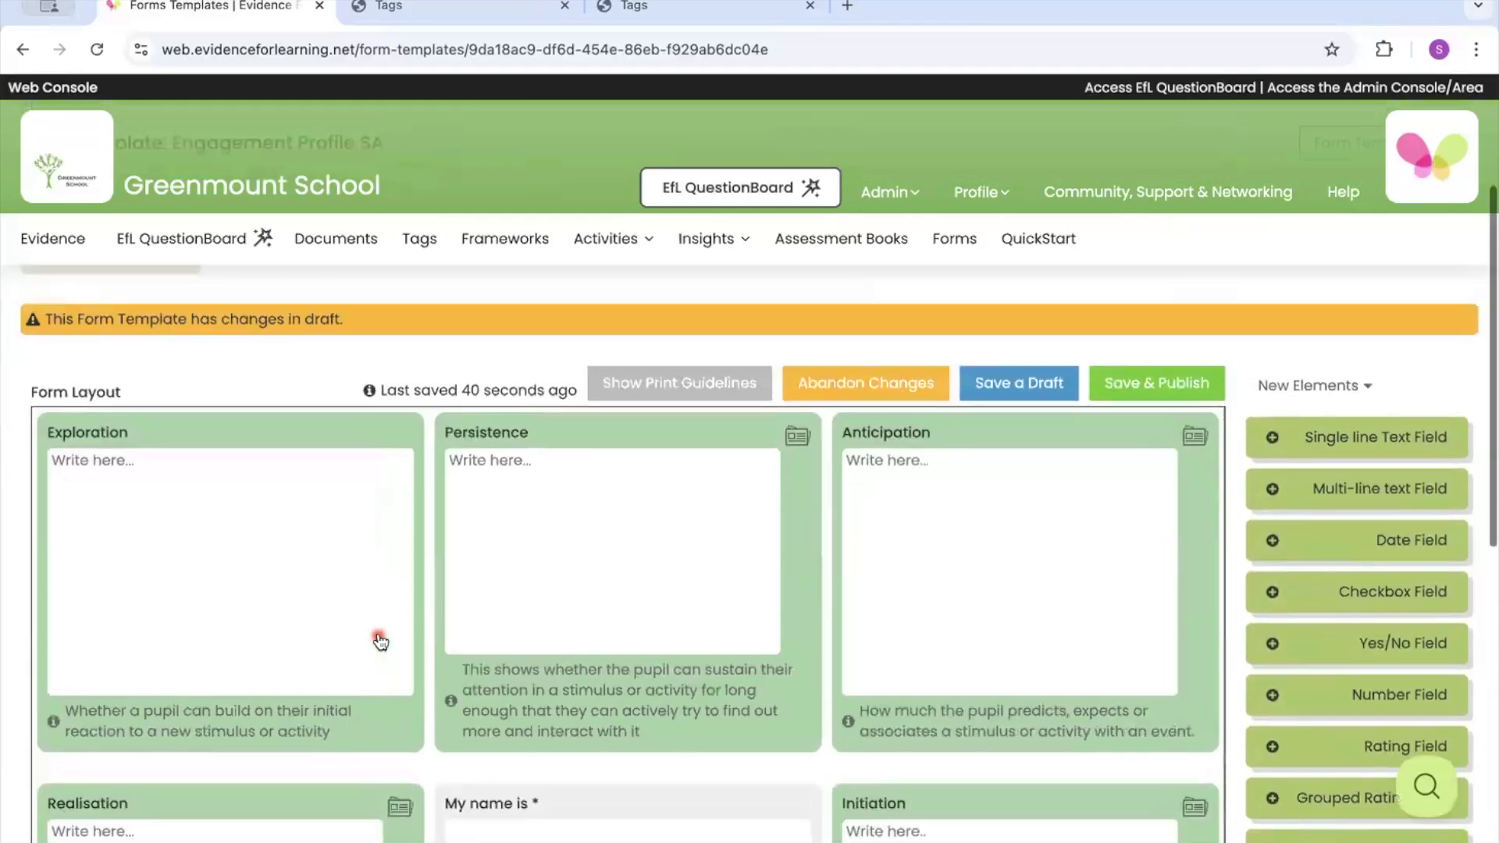
scroll(380, 640, "up", 2)
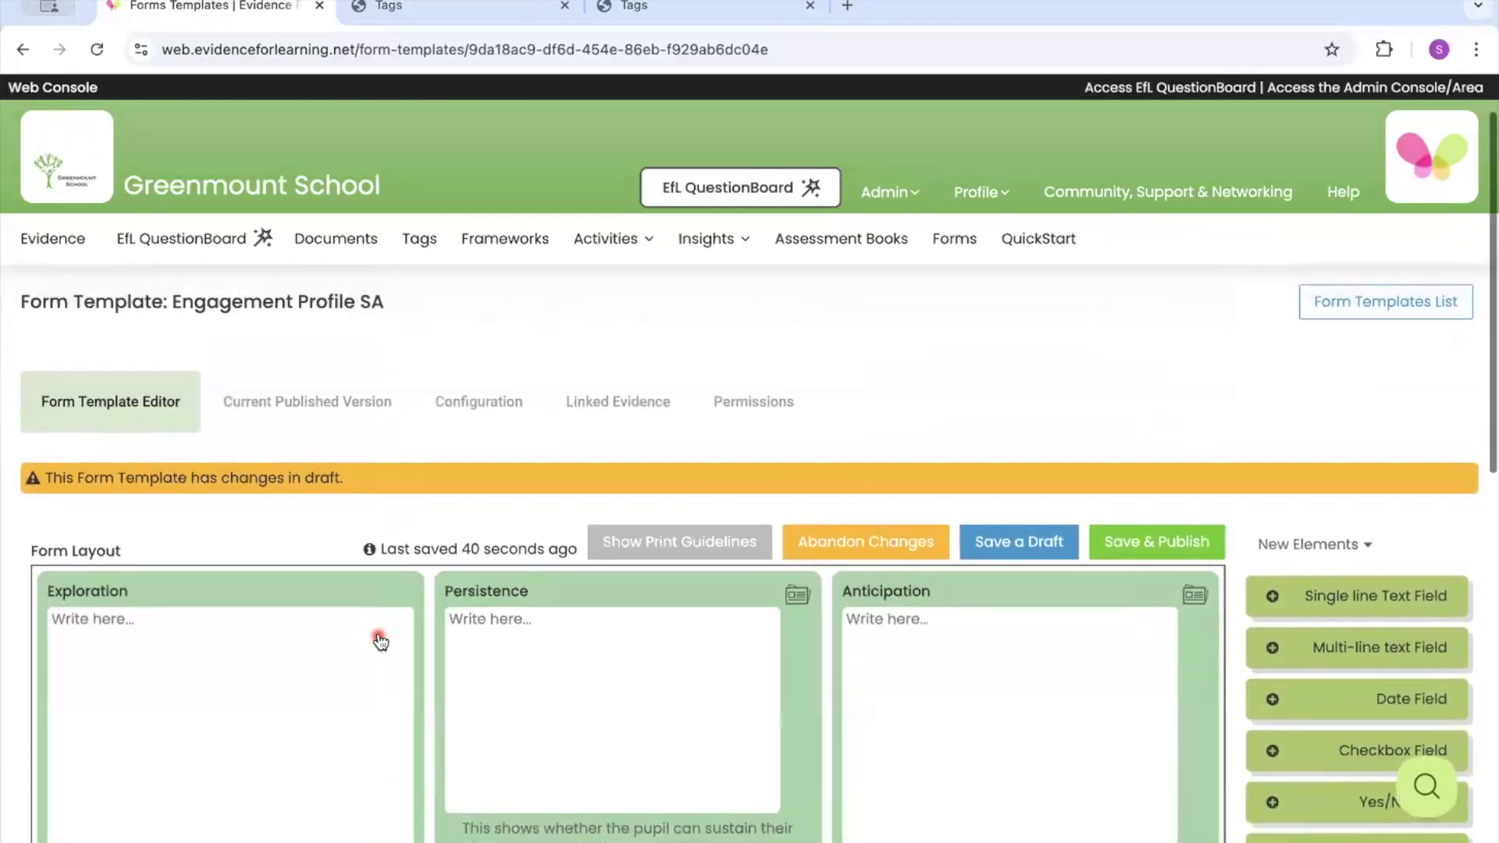
left_click(1172, 546)
left_click(982, 306)
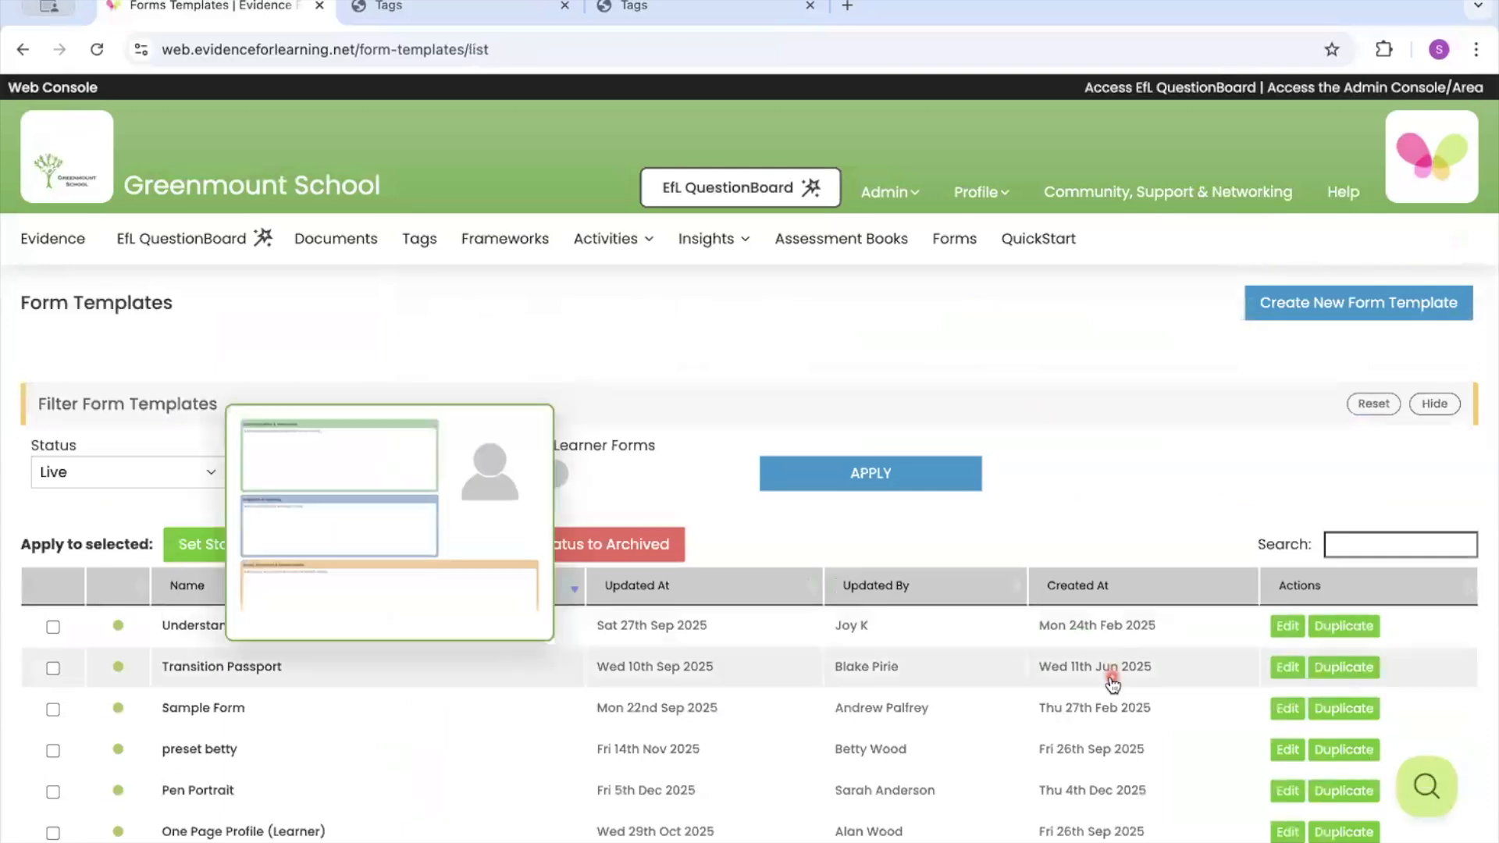
scroll(1114, 710, "down", 1)
scroll(1114, 715, "down", 2)
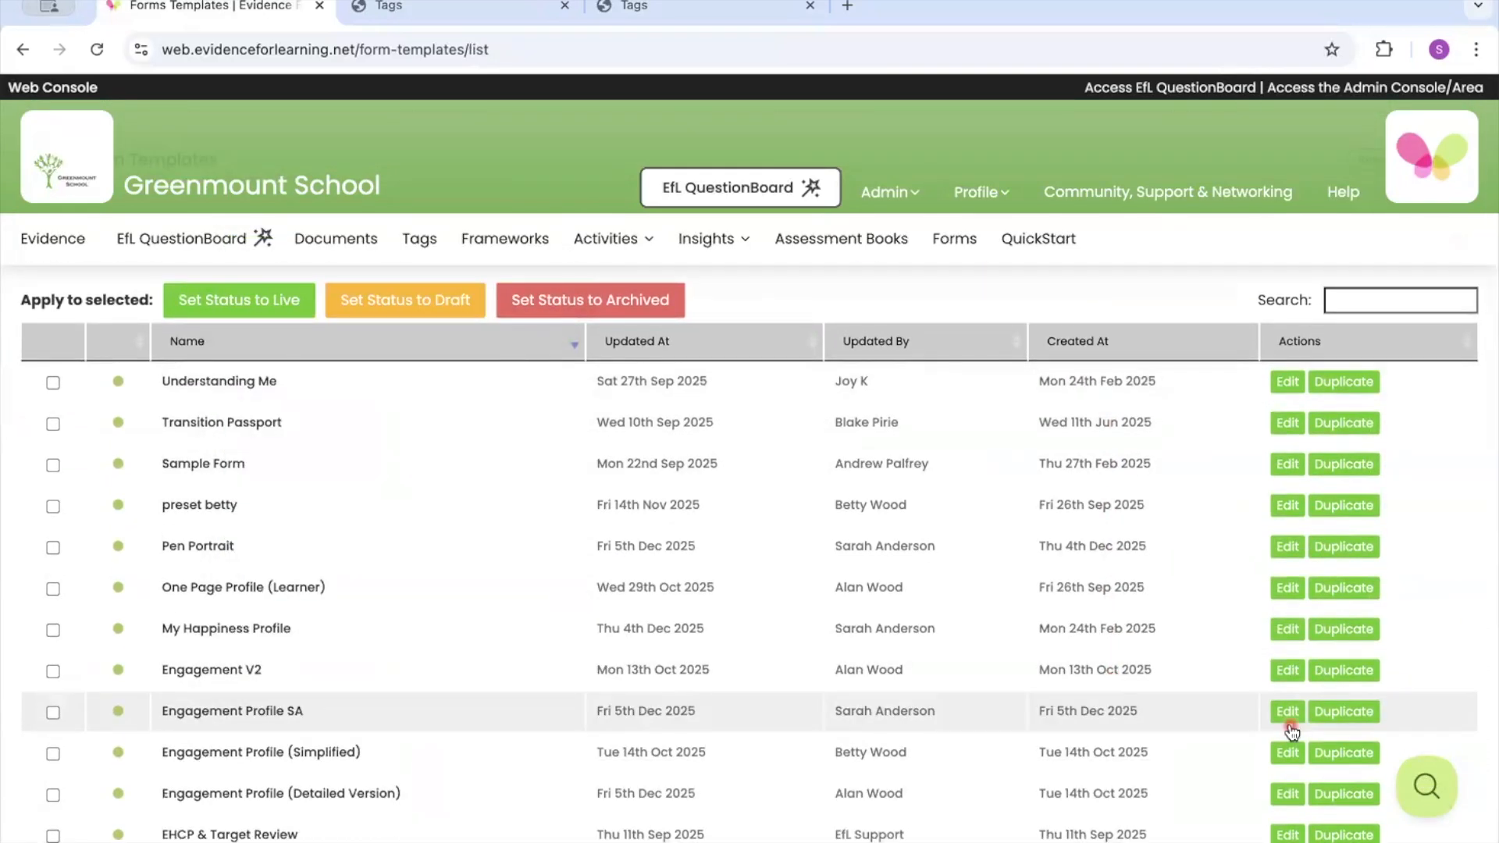